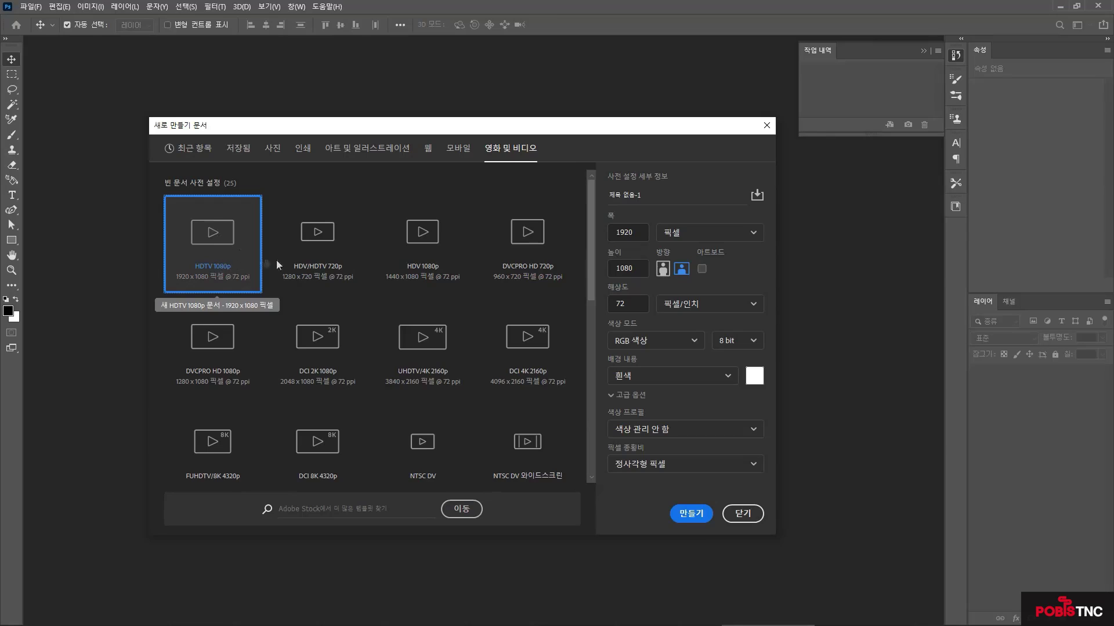
- Create a new 1920 x 1080 pixel document from the HDTV 1080p preset with transparent background contents
click(676, 383)
click(659, 458)
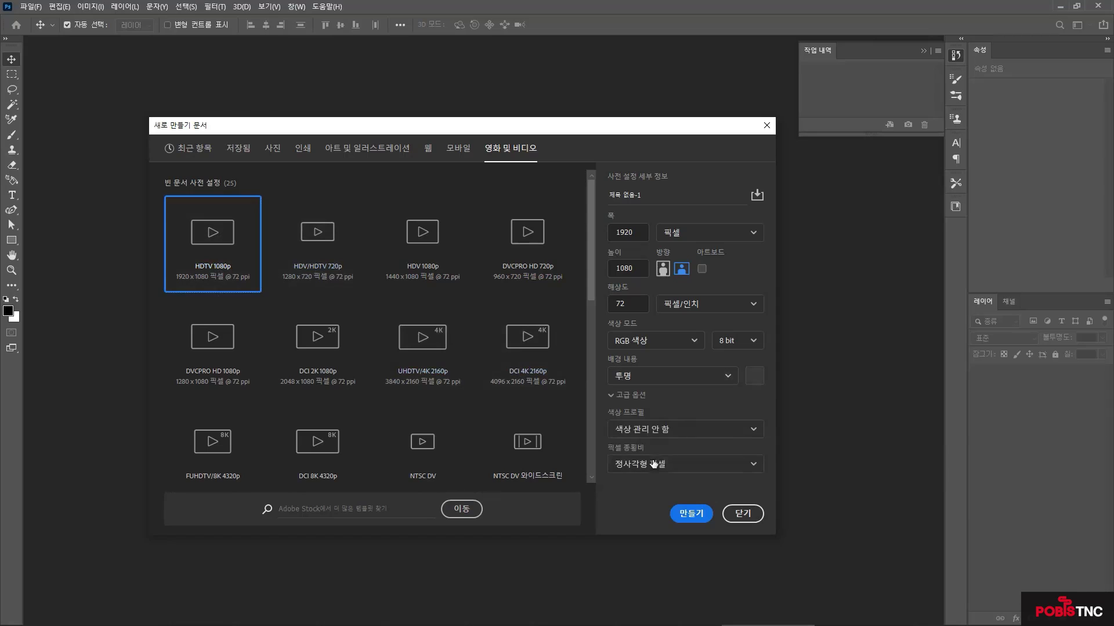
click(685, 513)
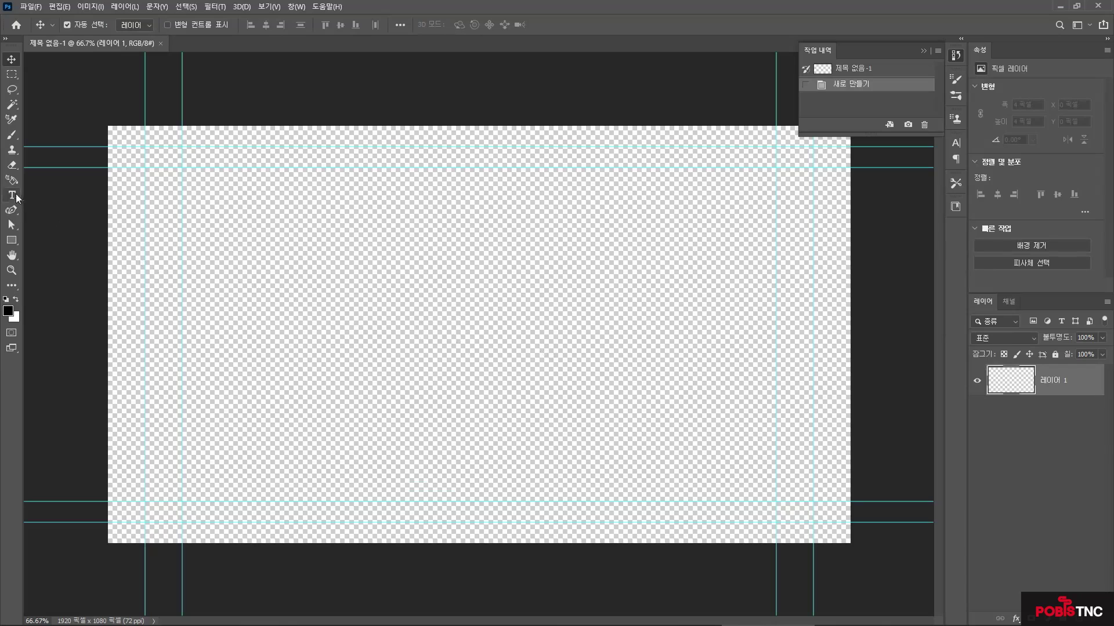
- Add a horizontal text layer reading "3D TEXT" on the canvas
click(12, 196)
click(246, 341)
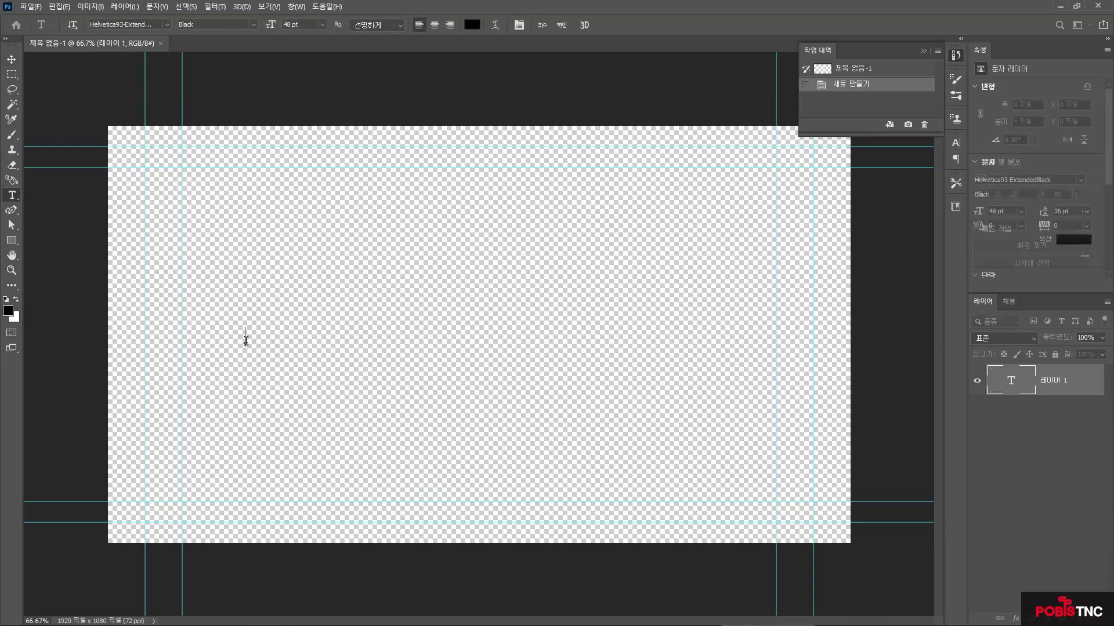
text(3D A)
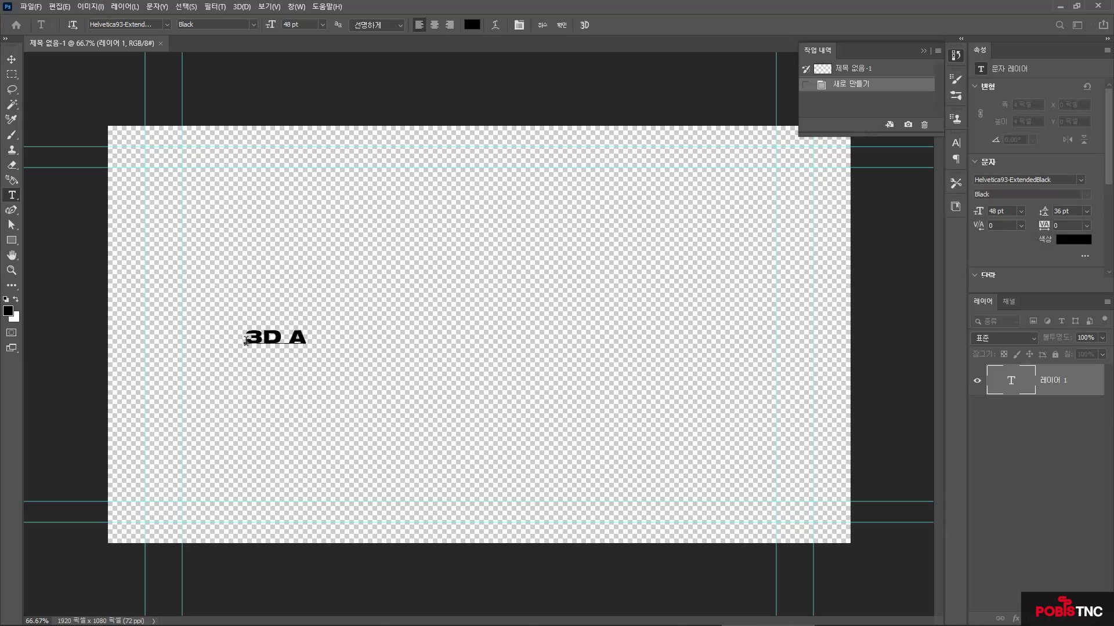
key(BackSpace)
text(TEXT)
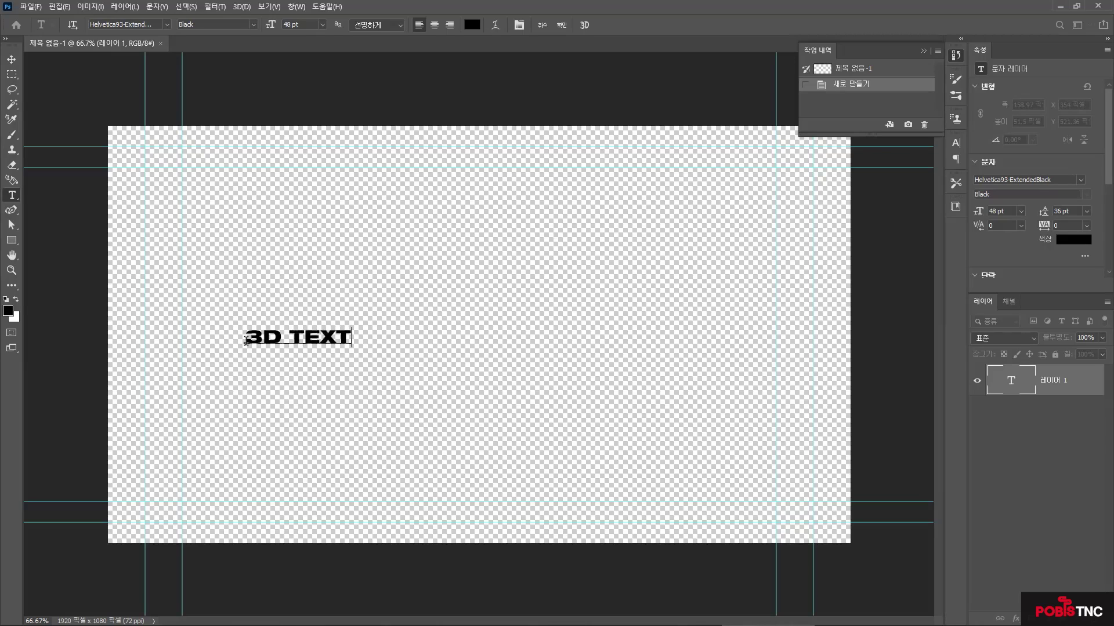
- Set the font size of the whole text to 180 pt and move the text to the middle of the canvas
drag(245, 341, 380, 340)
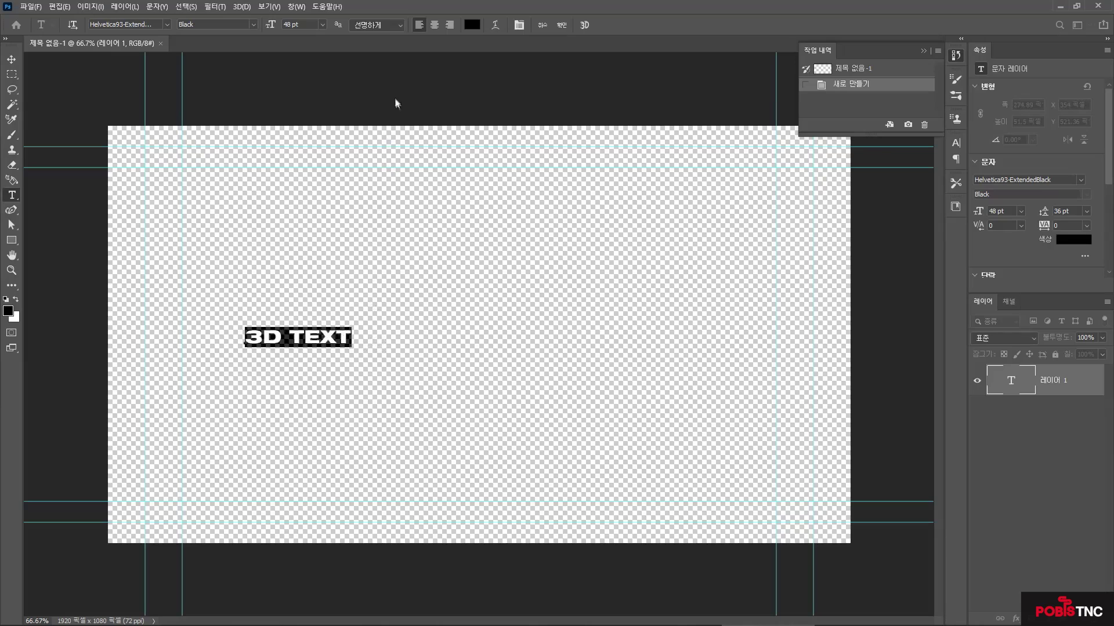
click(322, 24)
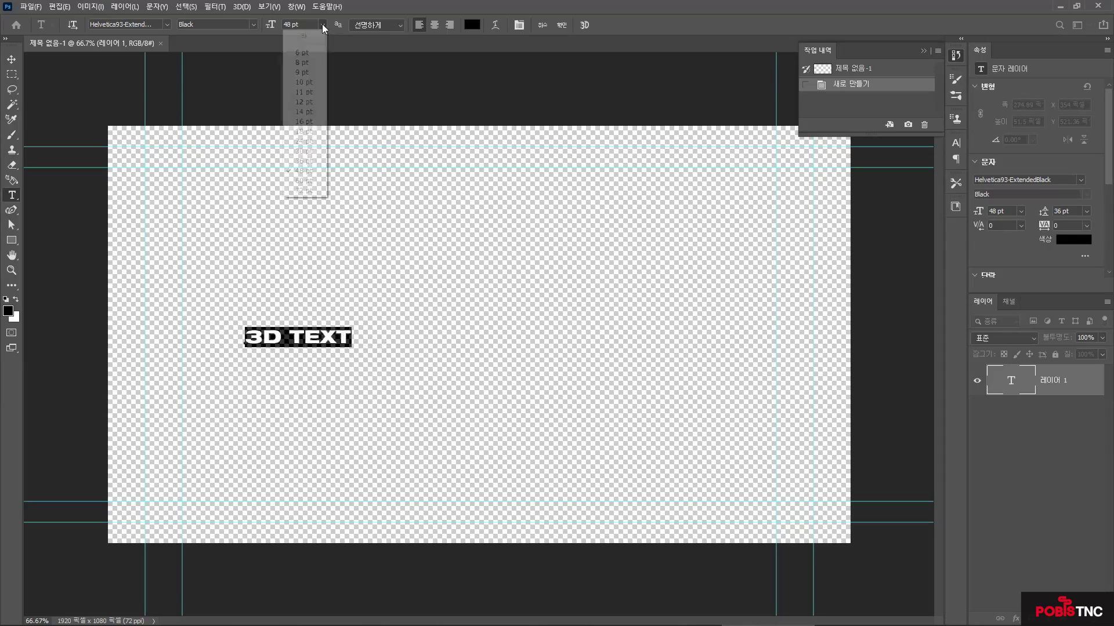
click(305, 191)
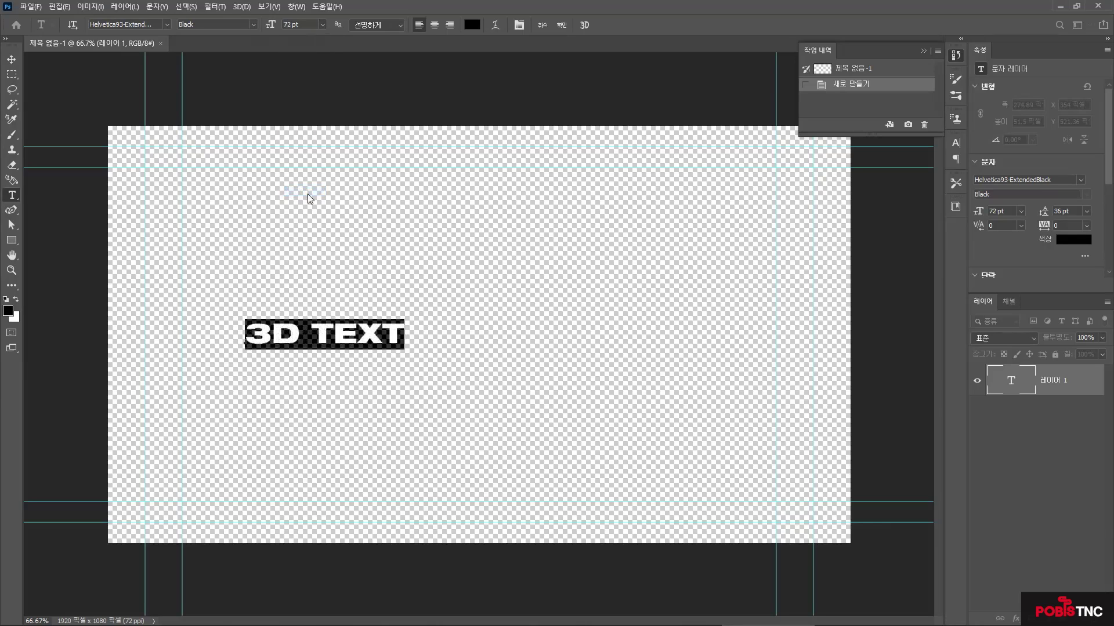
click(304, 24)
text(180)
key(Return)
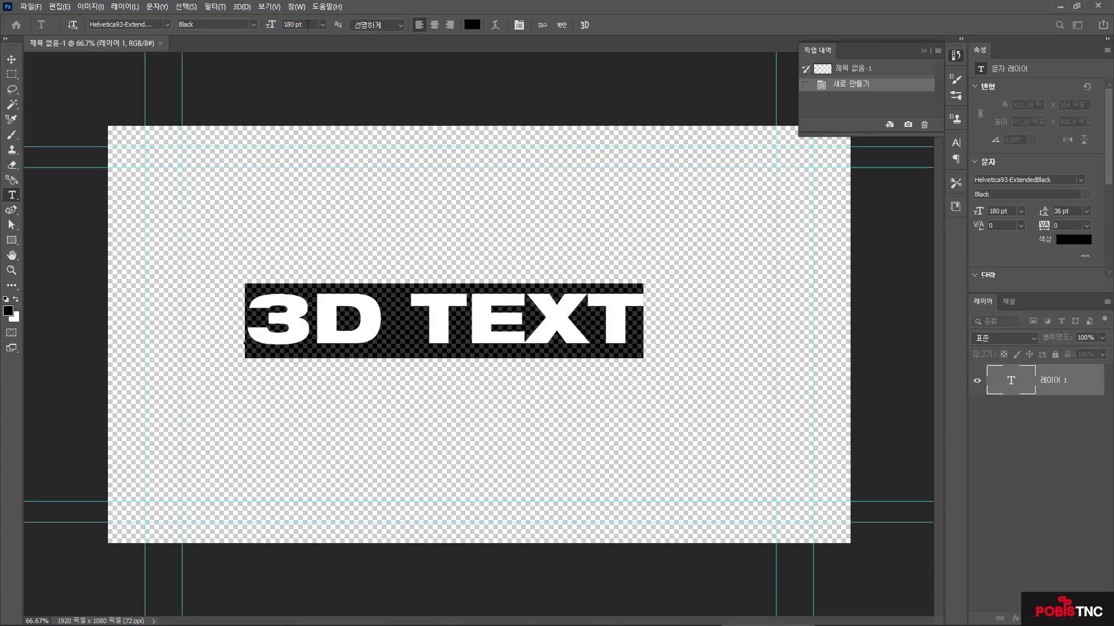
click(11, 60)
drag(440, 327, 470, 342)
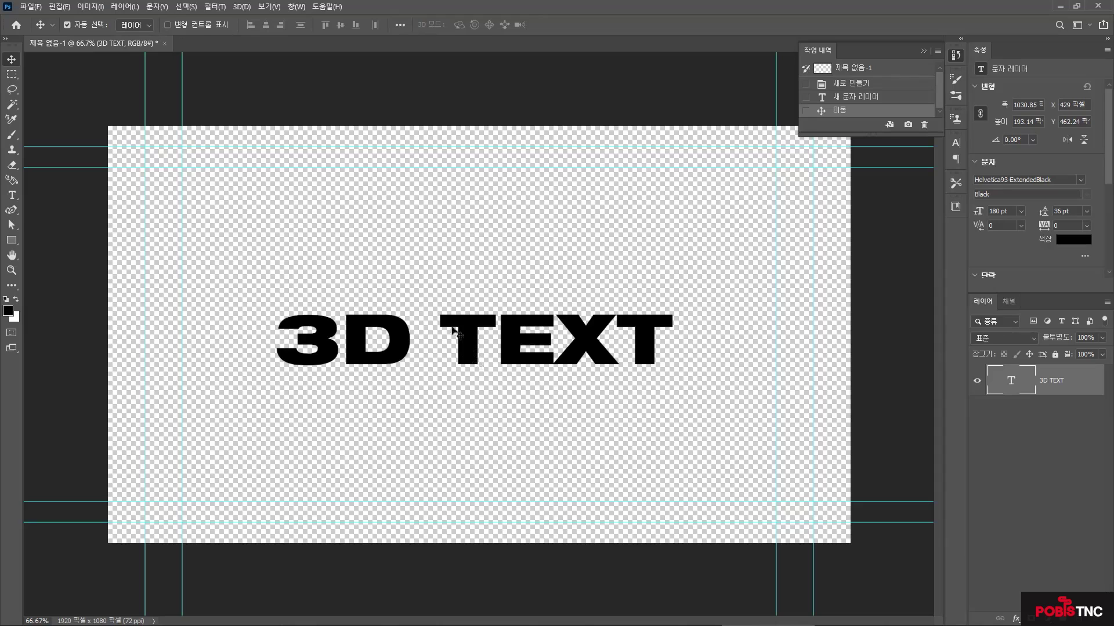
click(242, 7)
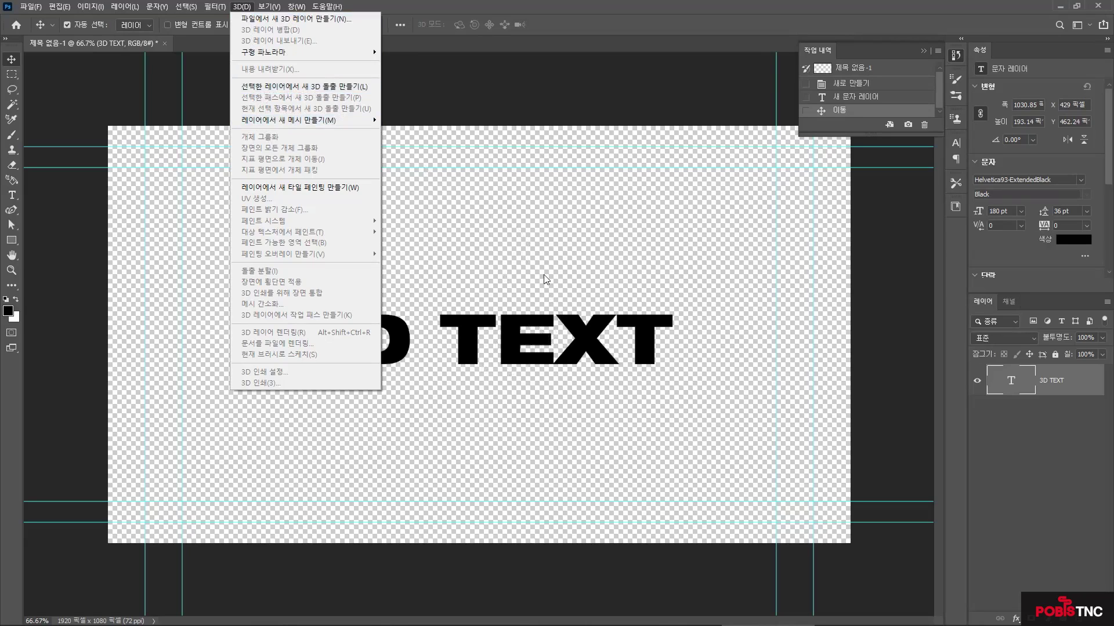
click(565, 12)
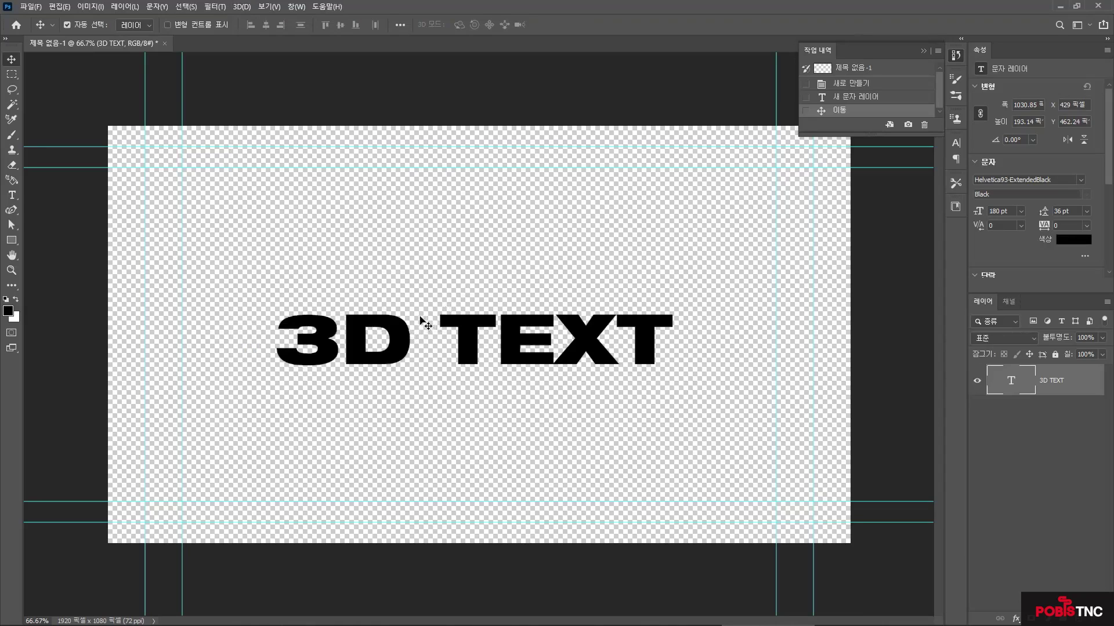
click(12, 196)
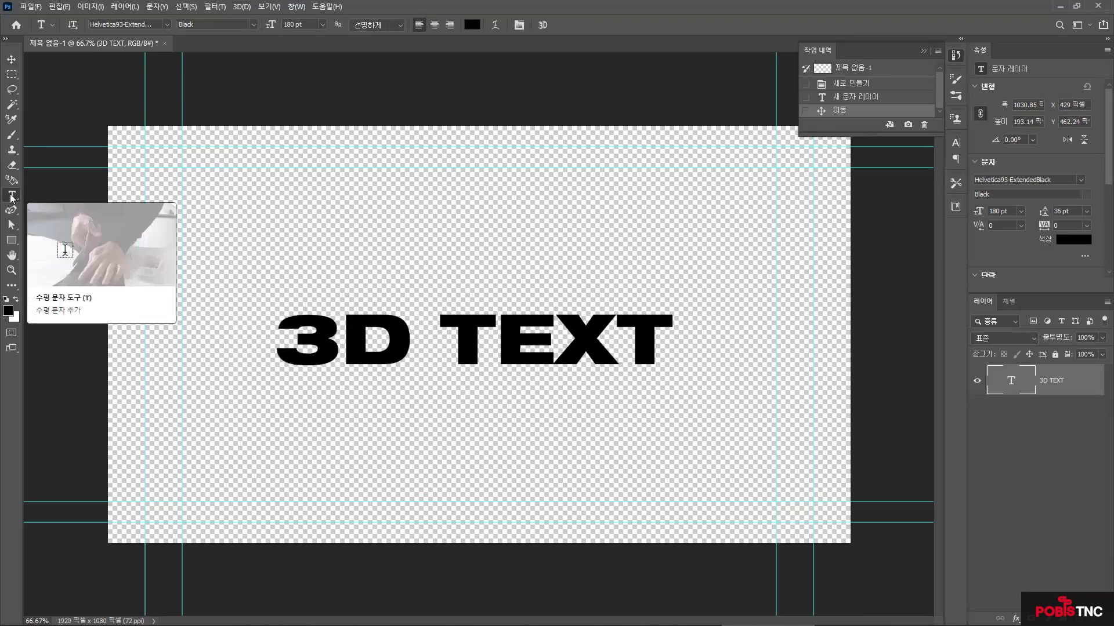
click(167, 24)
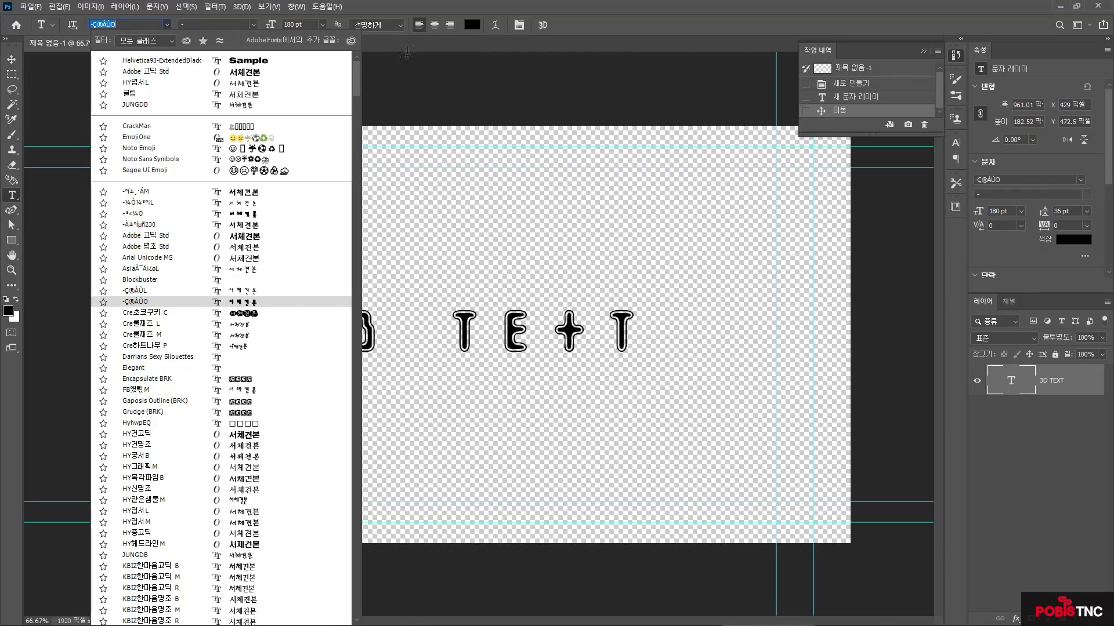
key(Escape)
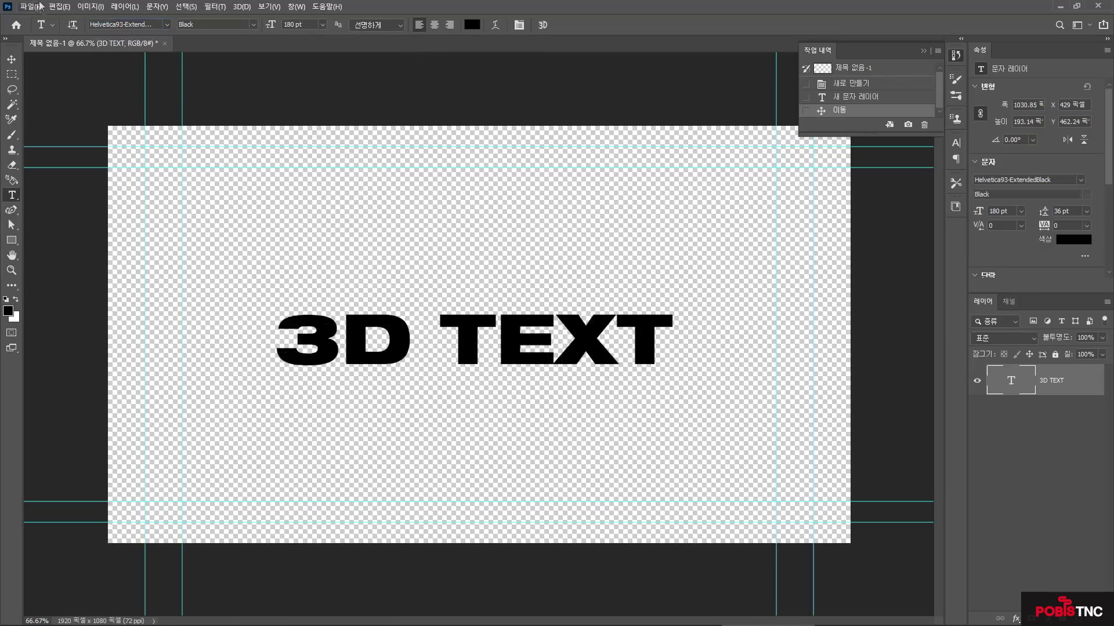
- Check the drawing mode in the Performance preferences' advanced graphics processor settings, and leave both dialogs without applying changes
click(63, 7)
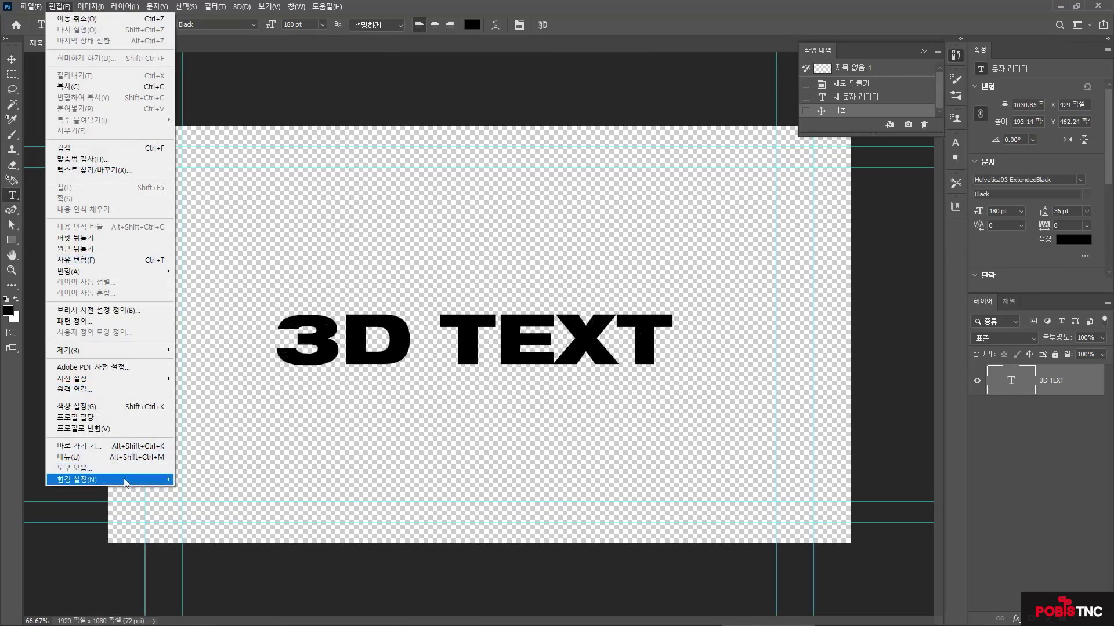
mouse_move(125, 483)
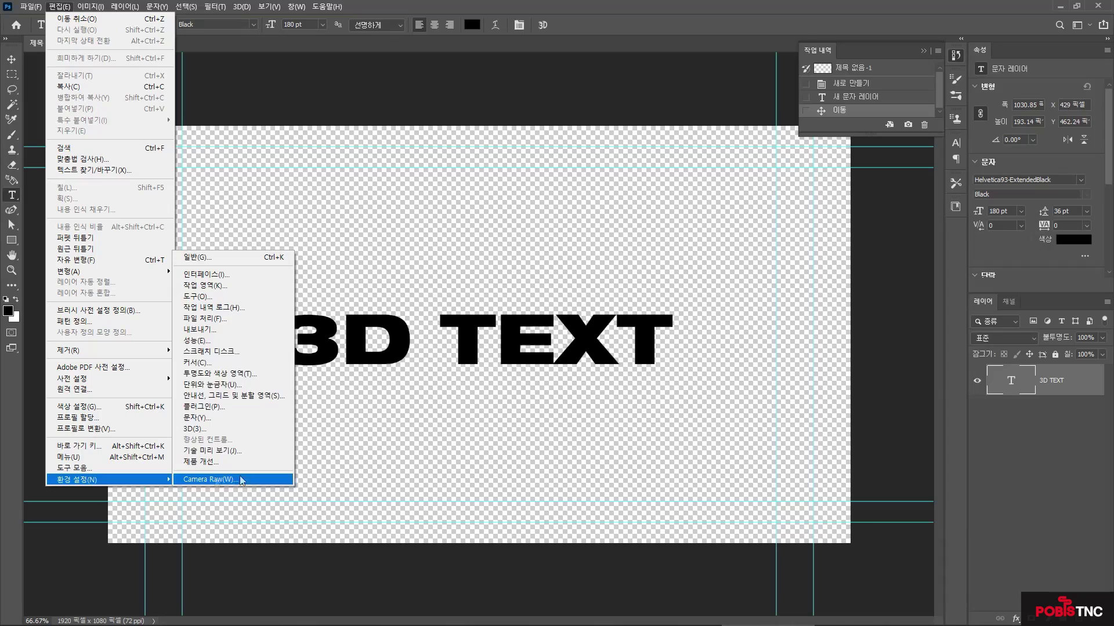
click(214, 345)
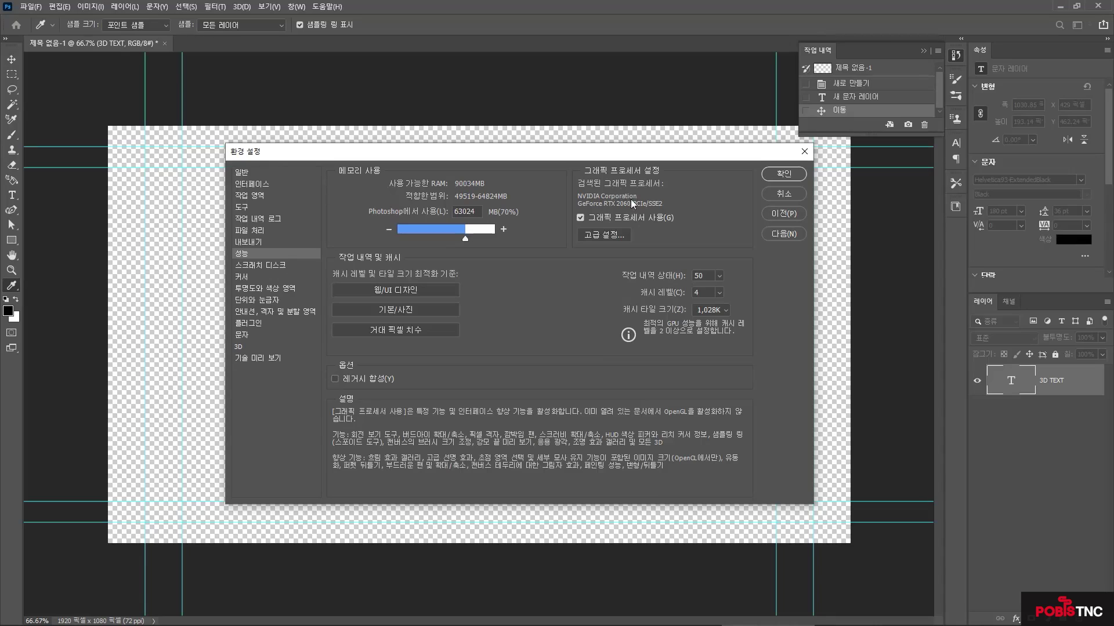
click(606, 235)
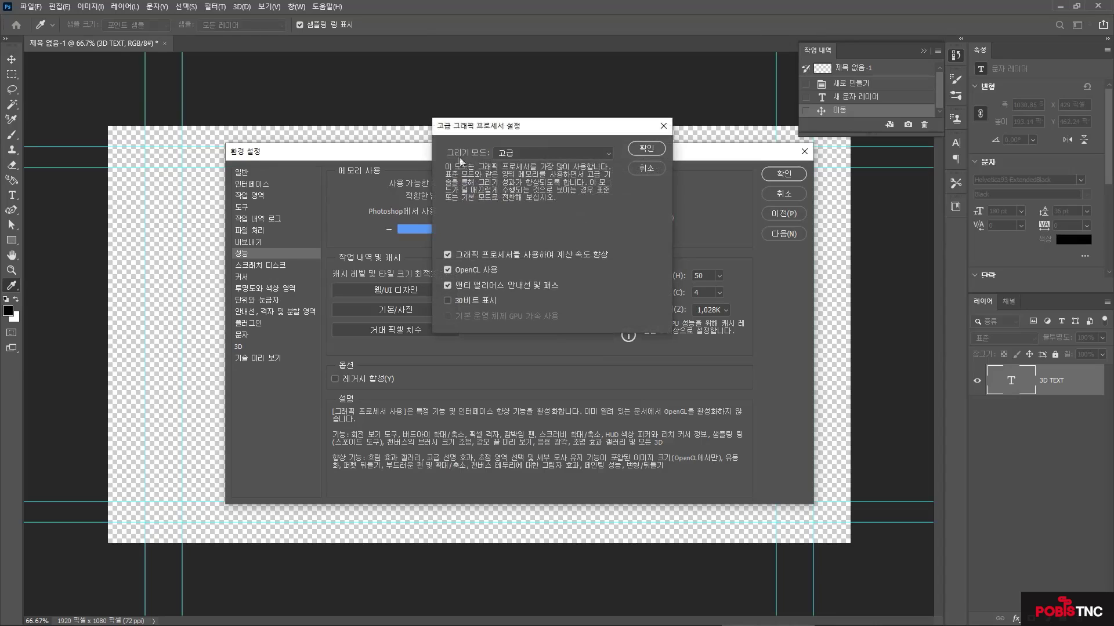
click(517, 153)
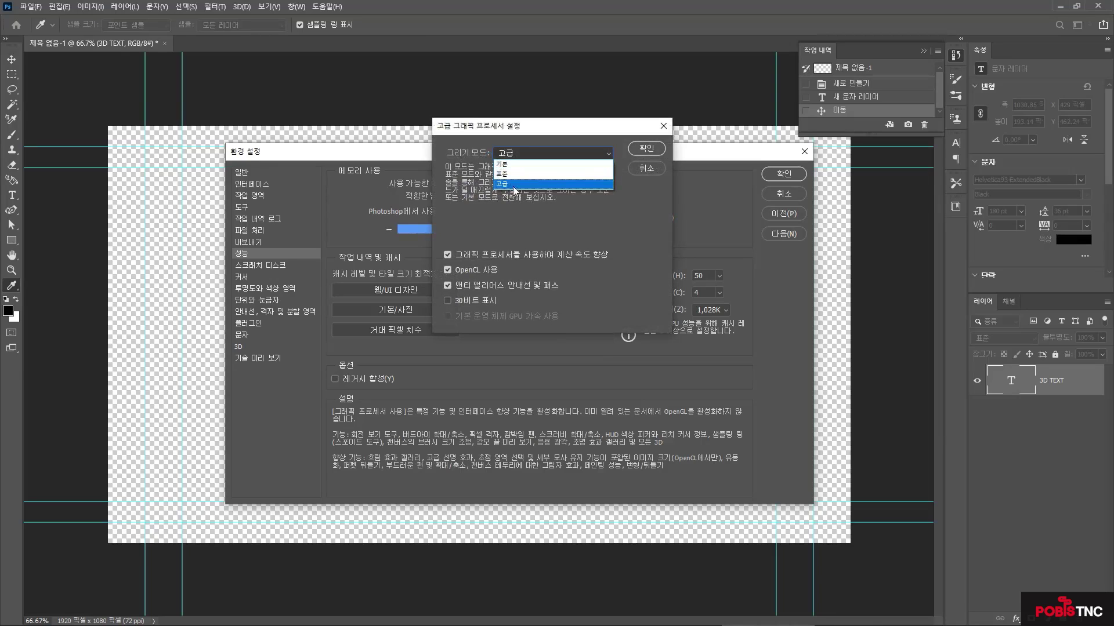
click(515, 186)
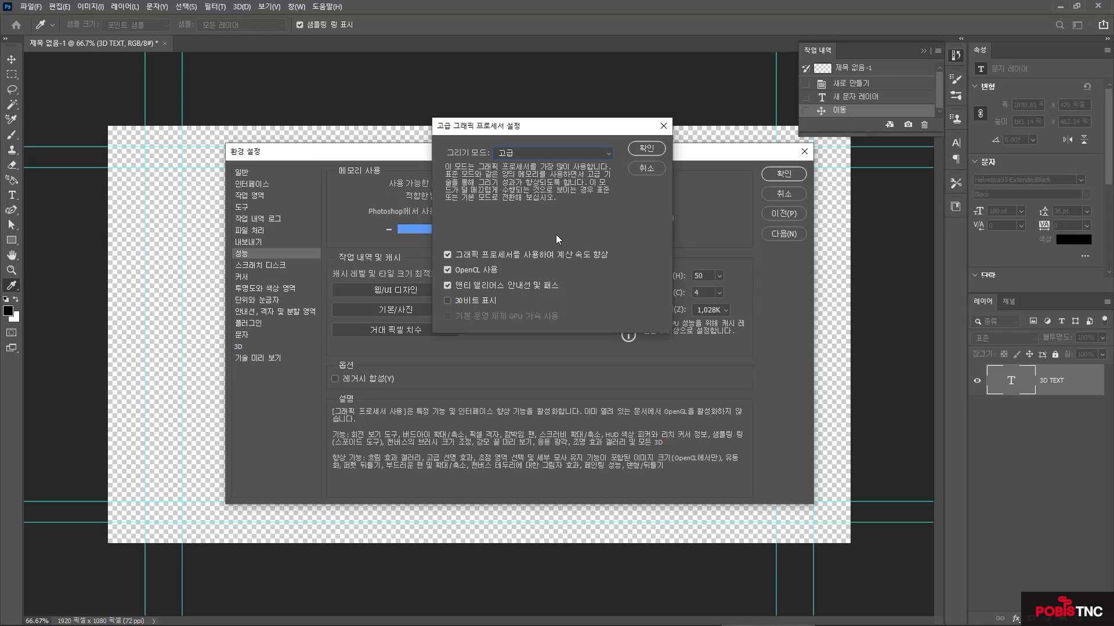
click(649, 168)
click(768, 198)
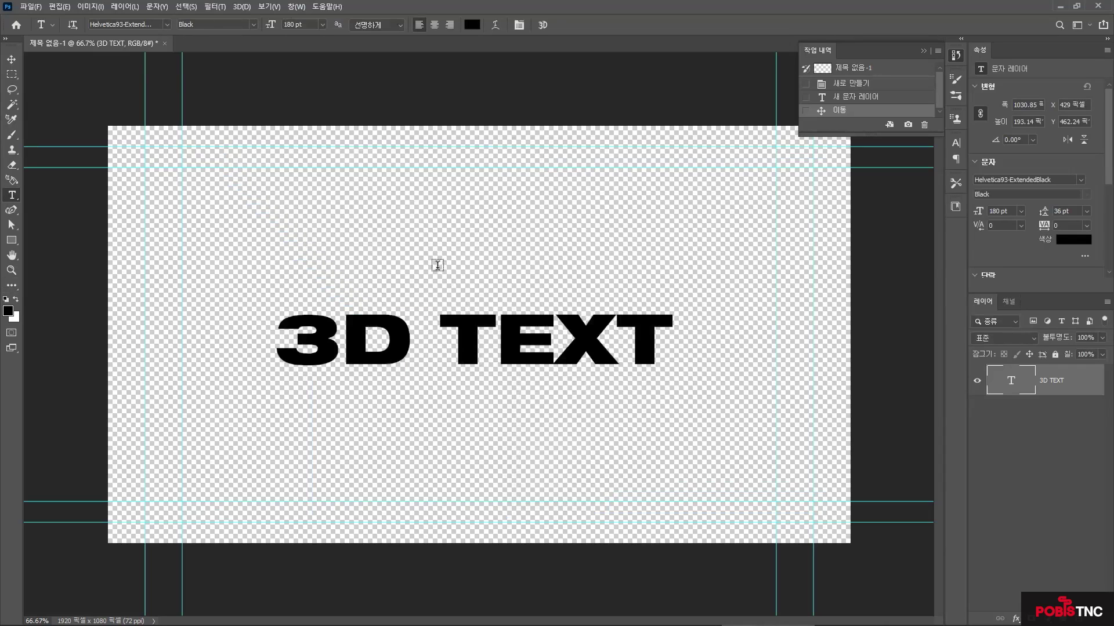
- Create a new 3D extrusion from the selected text layer
click(241, 6)
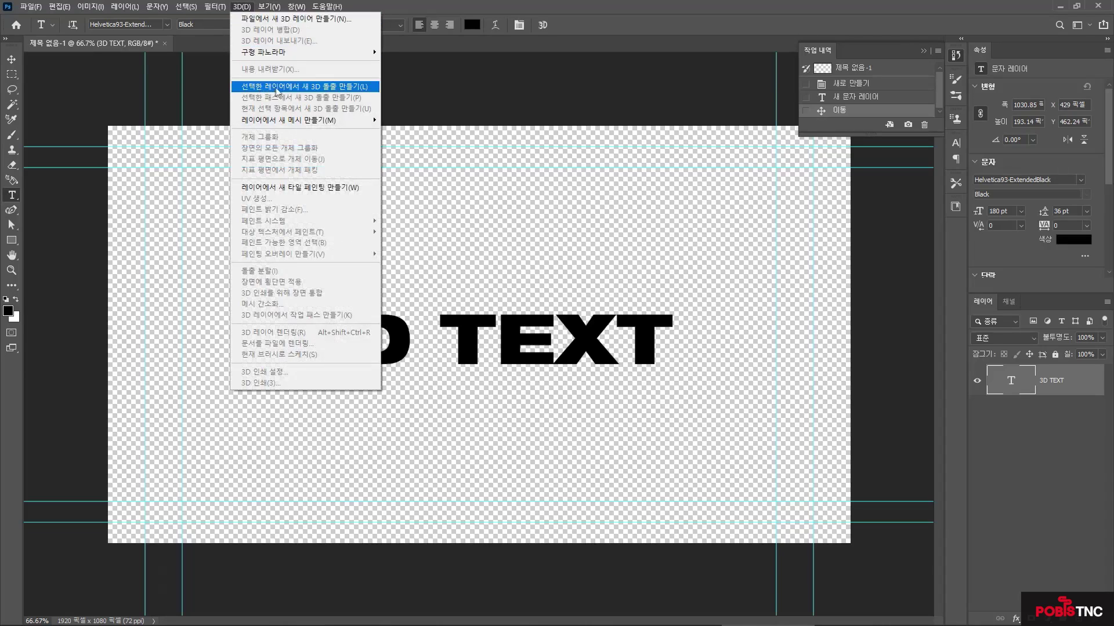
click(339, 91)
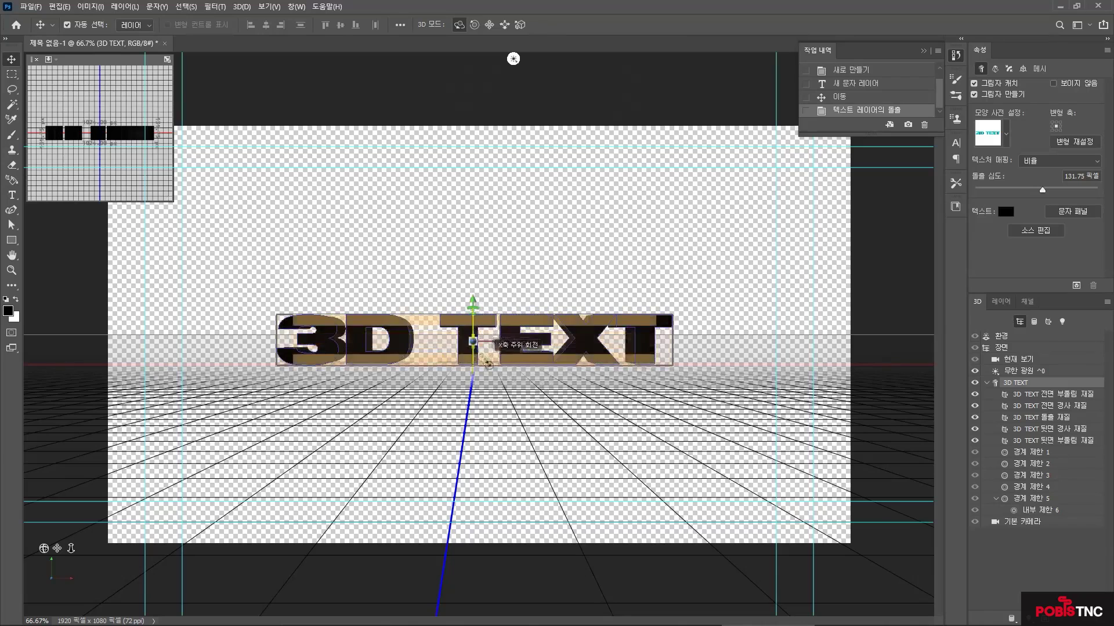
- Shift the extruded text slightly along the X and Y axes and bring it closer to the viewer along the Z axis
drag(514, 341, 538, 341)
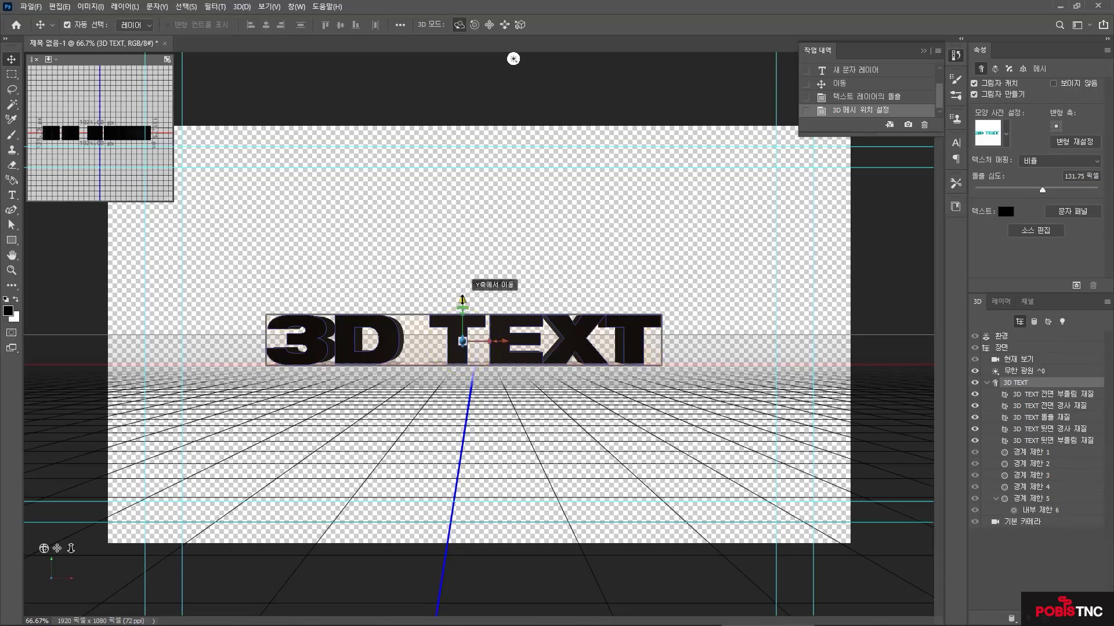
mouse_move(462, 300)
mouse_down()
mouse_move(462, 261)
mouse_move(463, 301)
mouse_up()
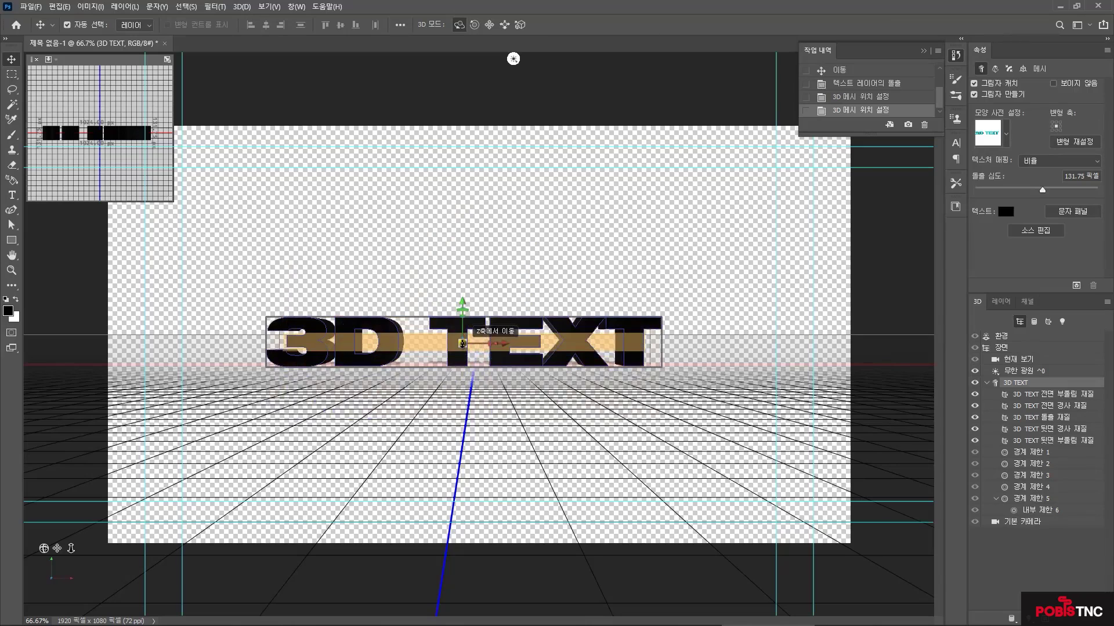
drag(462, 344, 522, 429)
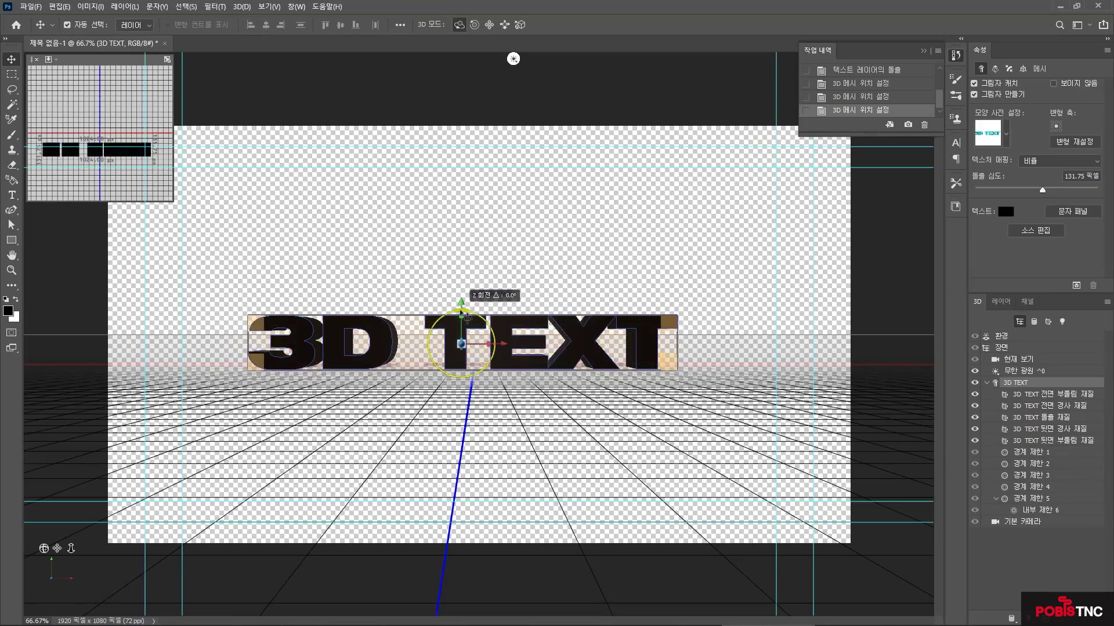
- Try rotating the 3D text about the Z axis and about the Y axis, undoing each rotation
mouse_move(468, 317)
mouse_down()
mouse_move(487, 324)
mouse_move(430, 263)
mouse_move(484, 329)
mouse_up()
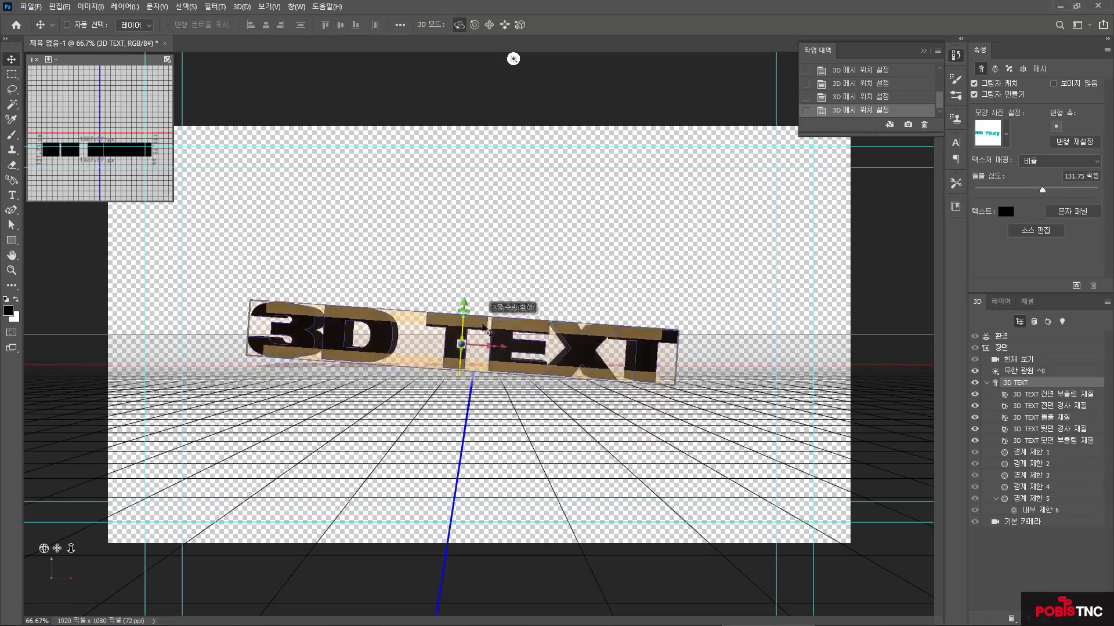
key(ctrl+z)
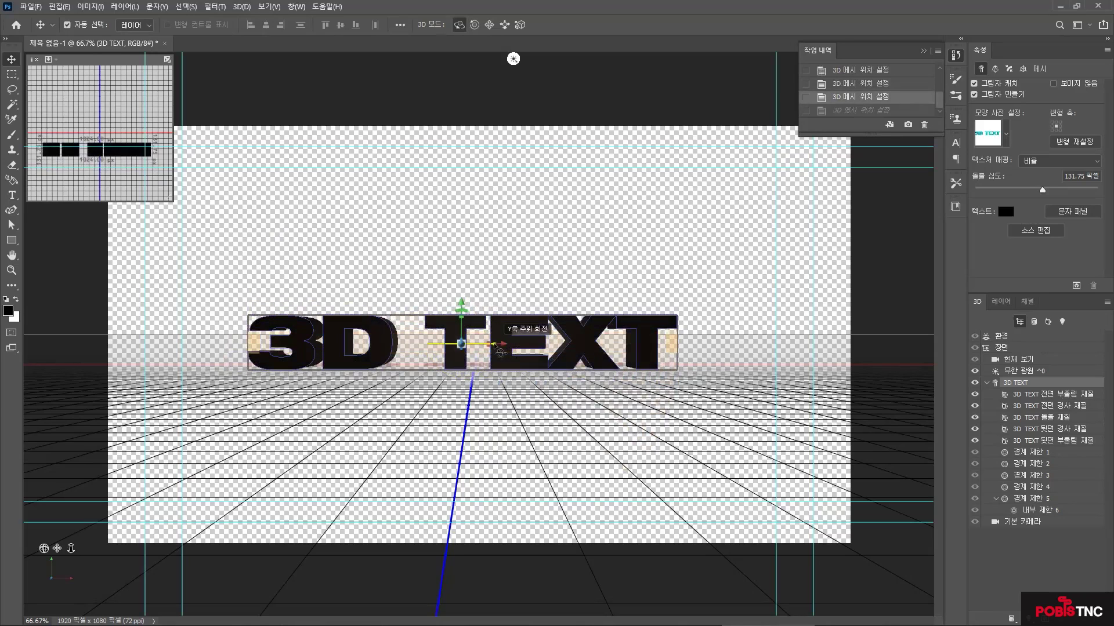
drag(497, 360, 716, 394)
drag(644, 377, 542, 365)
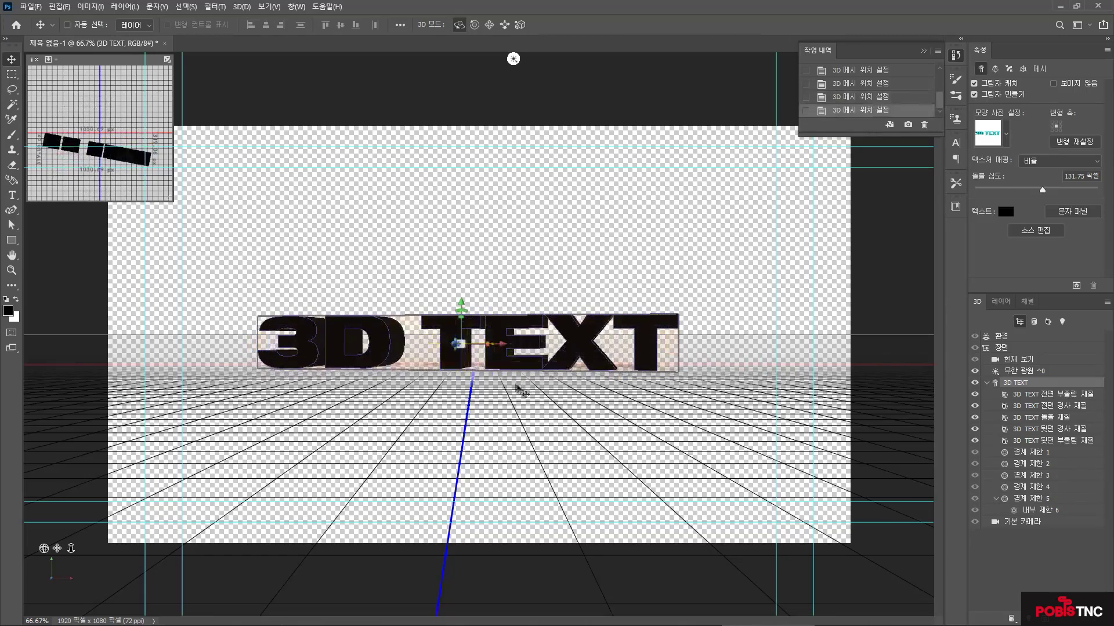
key(ctrl+z)
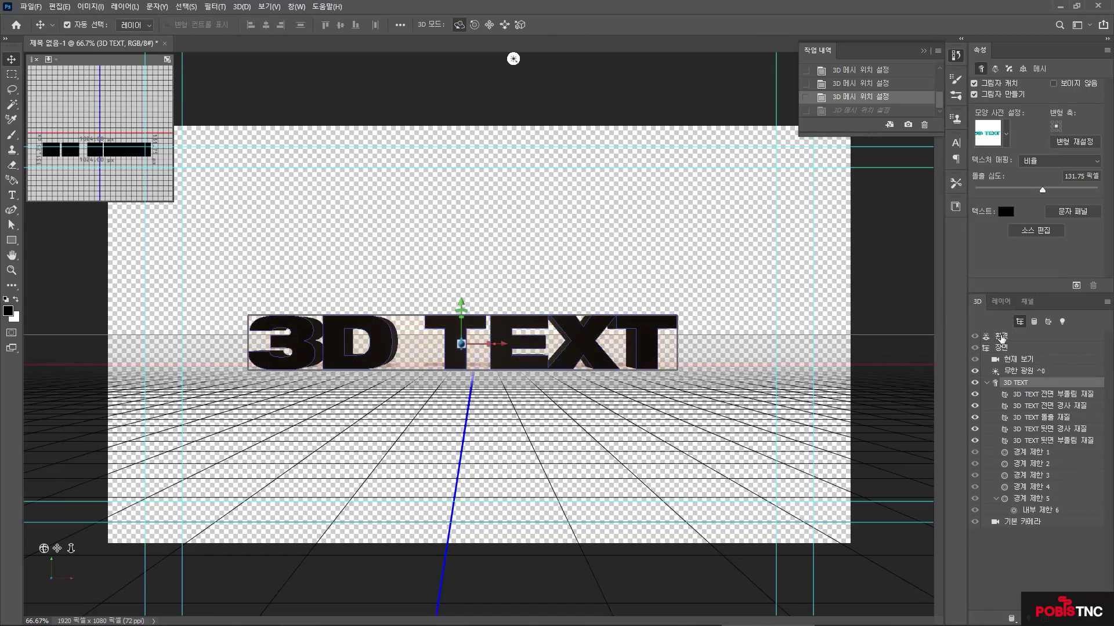
- Review the properties of the environment, scene, current view, infinite light and 3D TEXT mesh in turn
click(1002, 336)
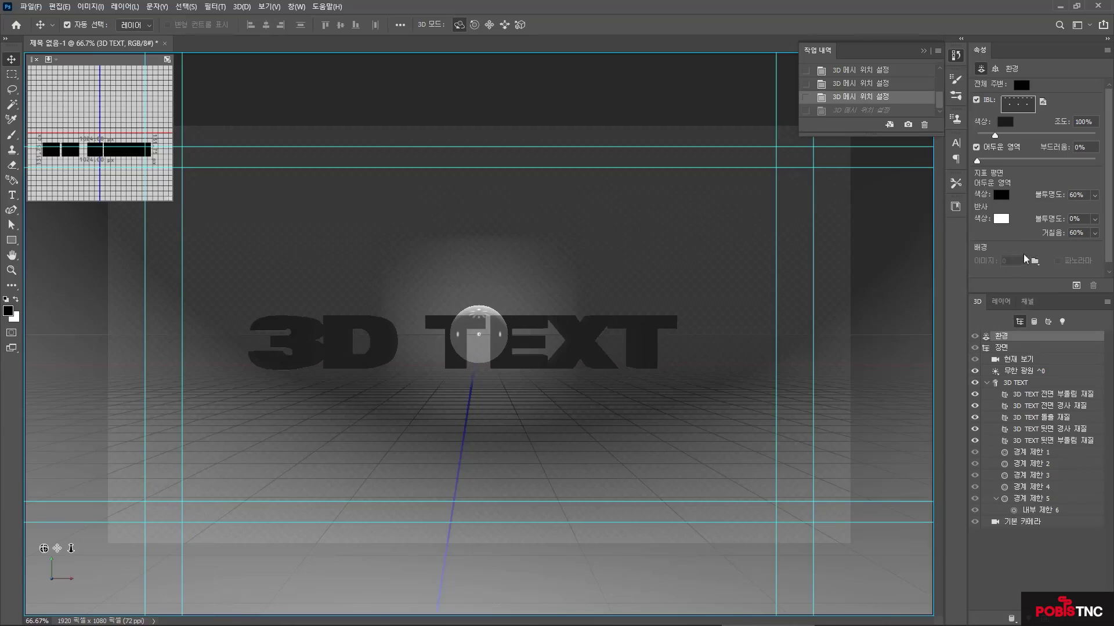
click(1003, 348)
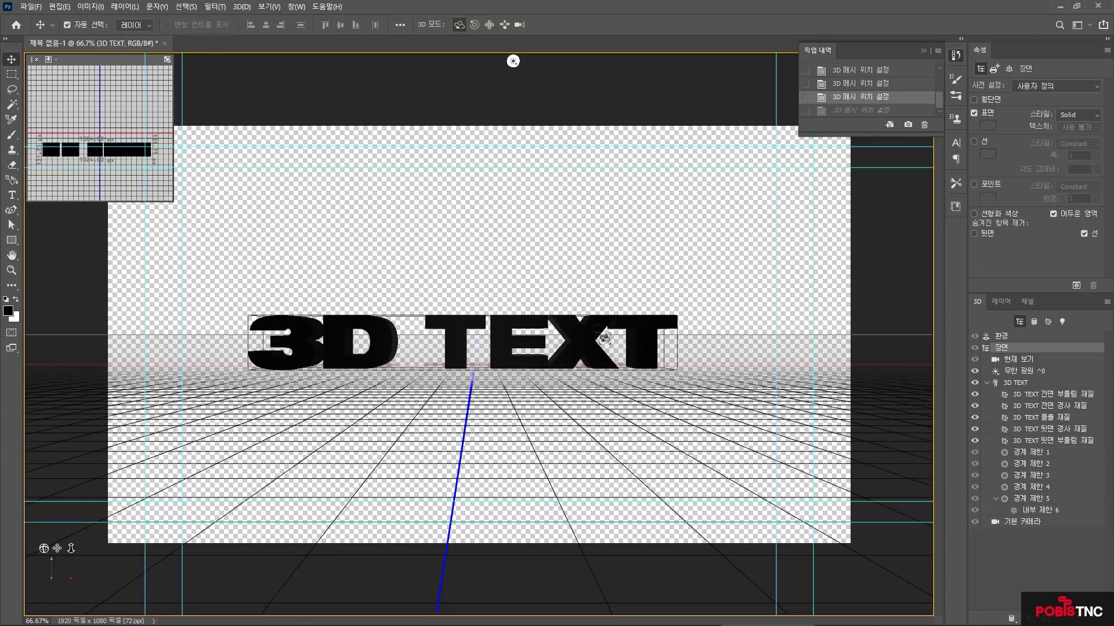
click(1021, 362)
click(1023, 371)
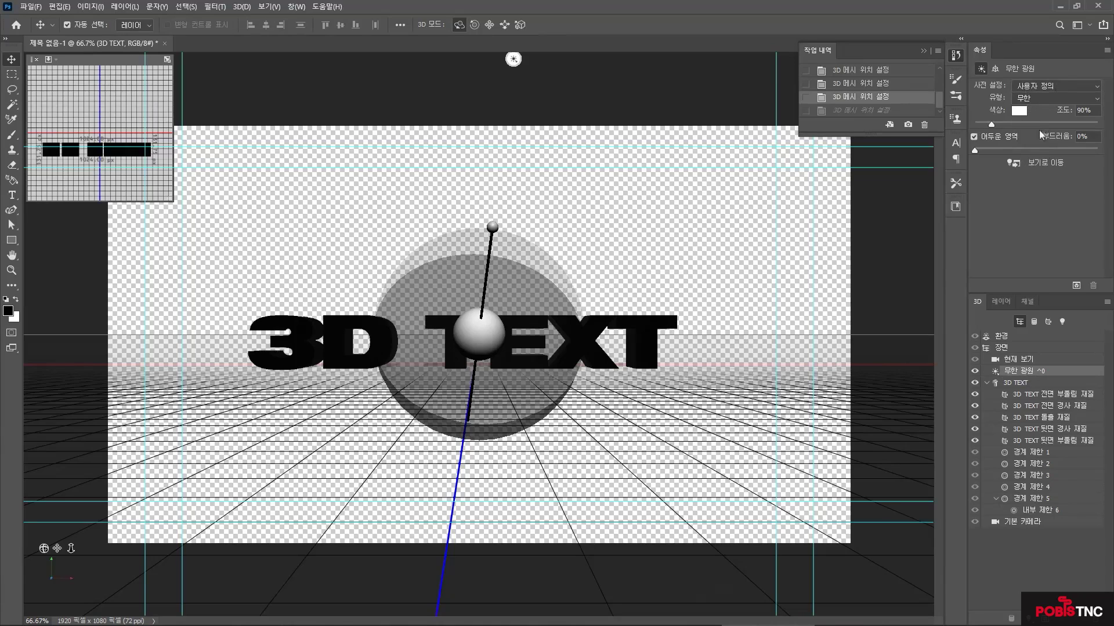
click(1022, 384)
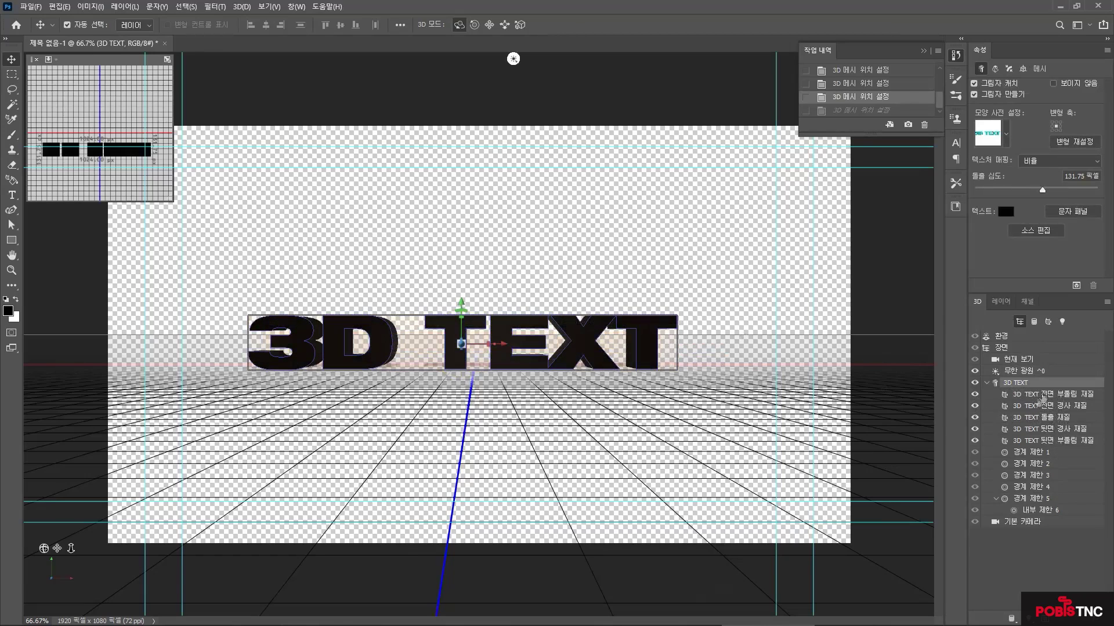
- Set the 3D text's front inflation material to 14% glow, 16% metallic and 12% height, keeping opacity at 100%
click(1048, 395)
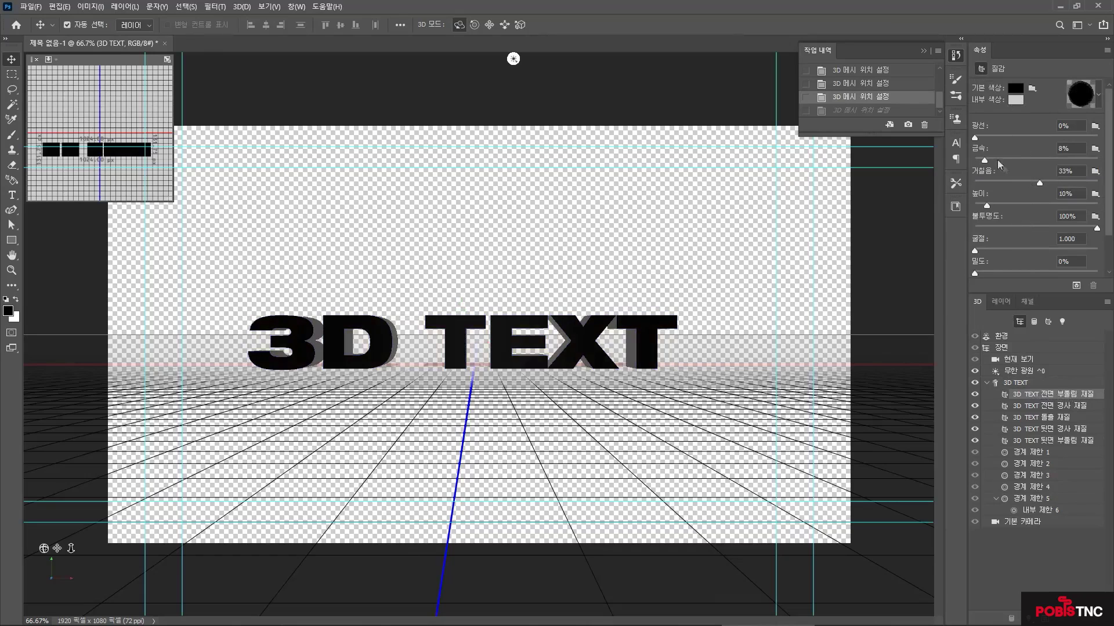
drag(975, 138, 995, 160)
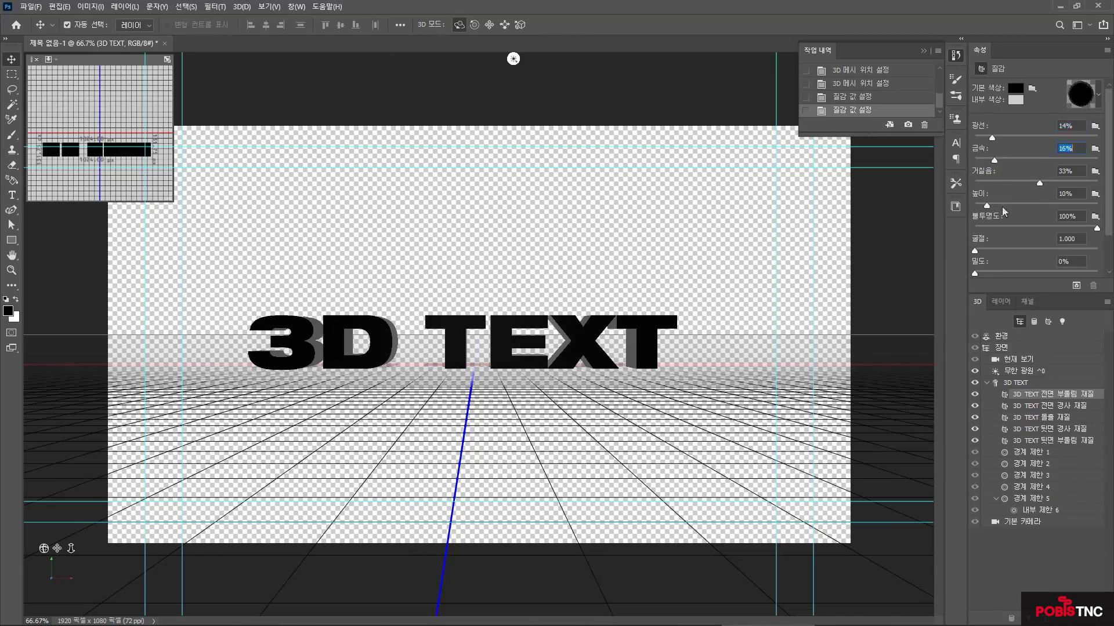
drag(987, 205, 990, 205)
mouse_move(1097, 228)
mouse_down()
mouse_move(1029, 225)
mouse_move(1106, 233)
mouse_up()
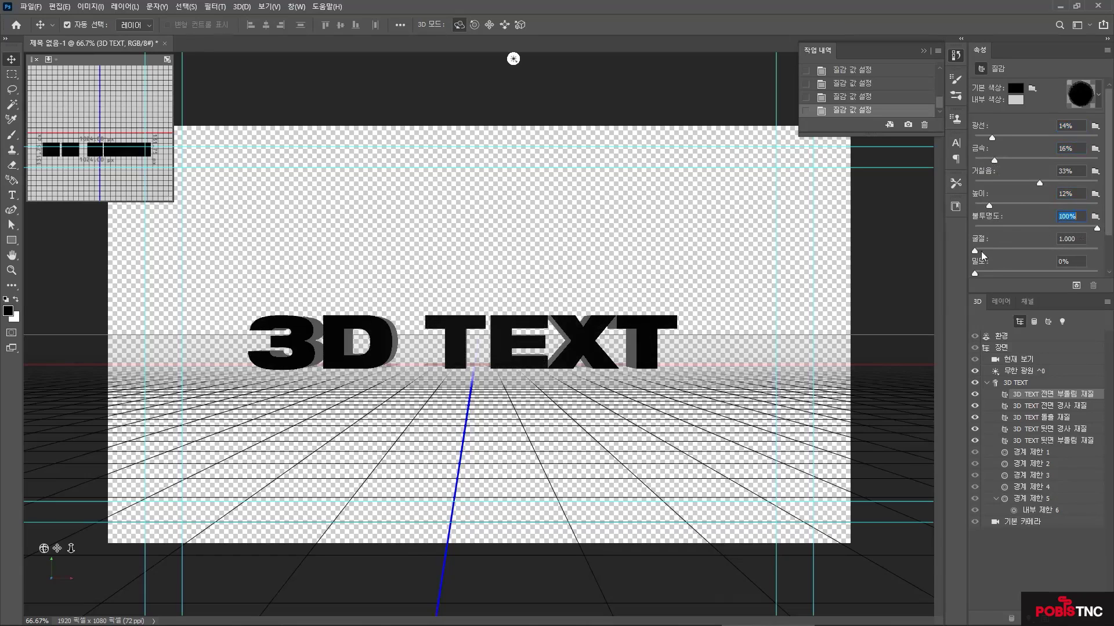
mouse_move(975, 252)
mouse_down()
mouse_move(998, 249)
mouse_move(973, 250)
mouse_up()
- Change the front inflation material's base color to red (R 235, G 19, B 19)
click(1016, 89)
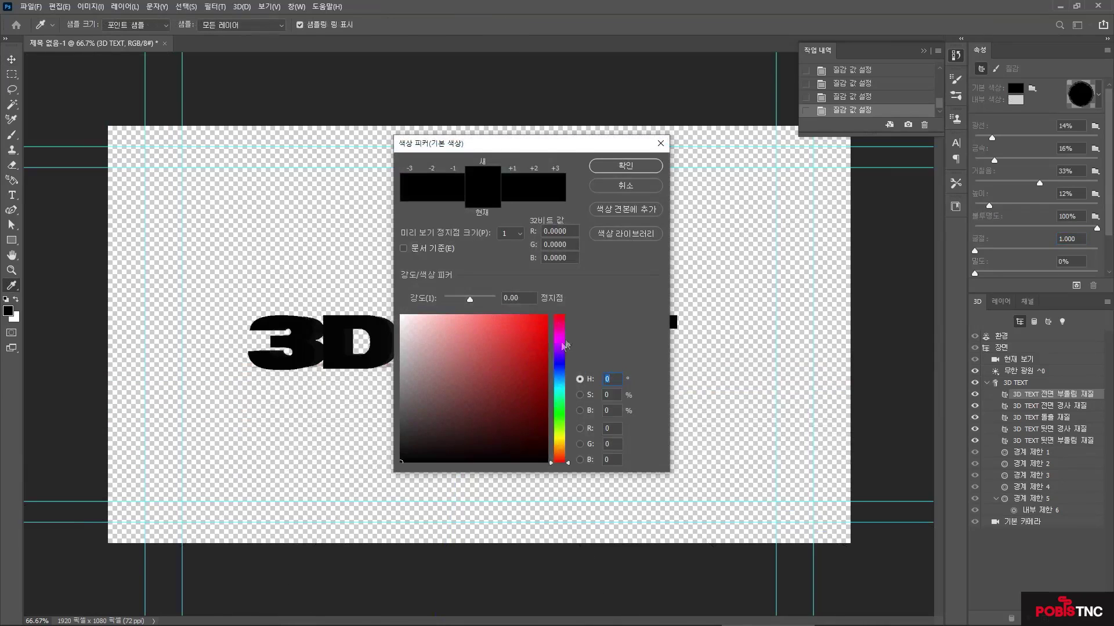
click(526, 329)
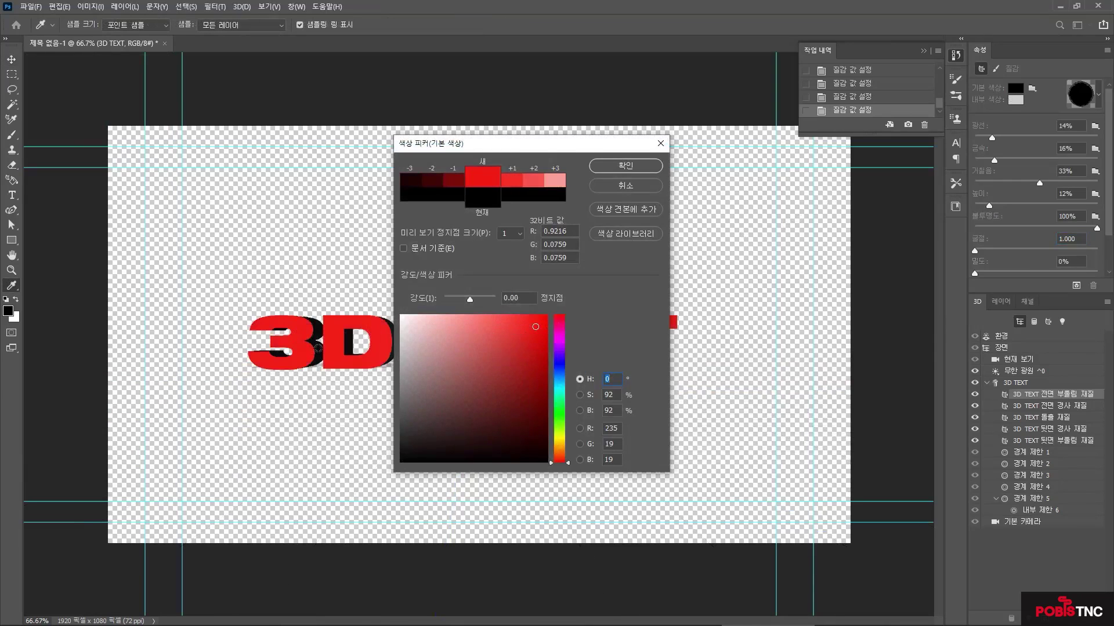
click(625, 166)
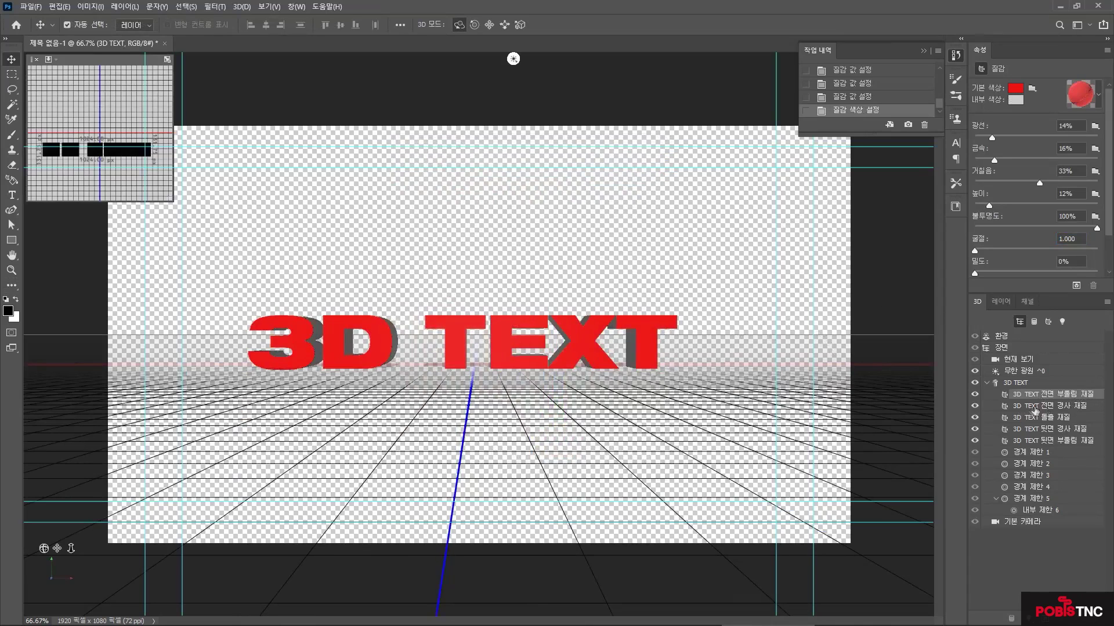
- Review the front bevel, extrusion, back bevel and back inflation materials of the 3D text
click(1066, 406)
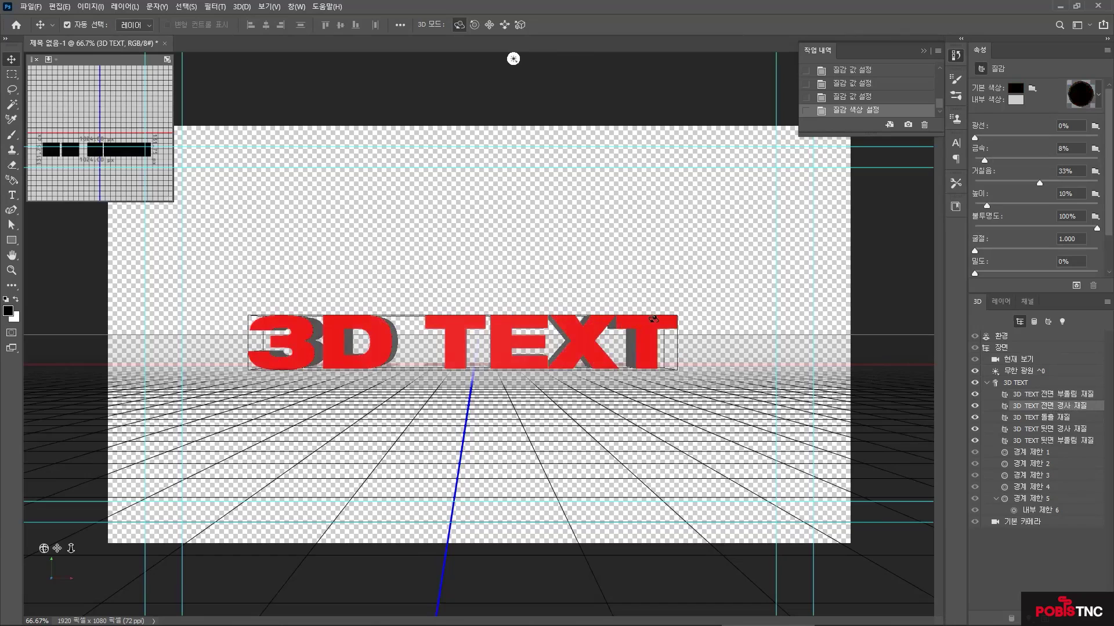
click(1049, 419)
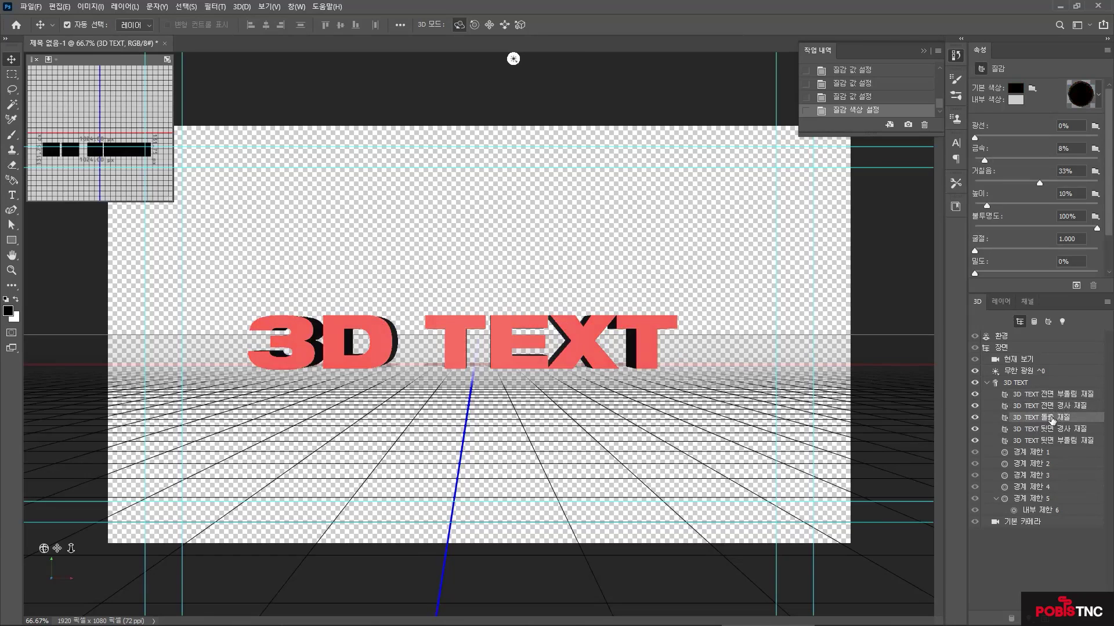
click(1048, 432)
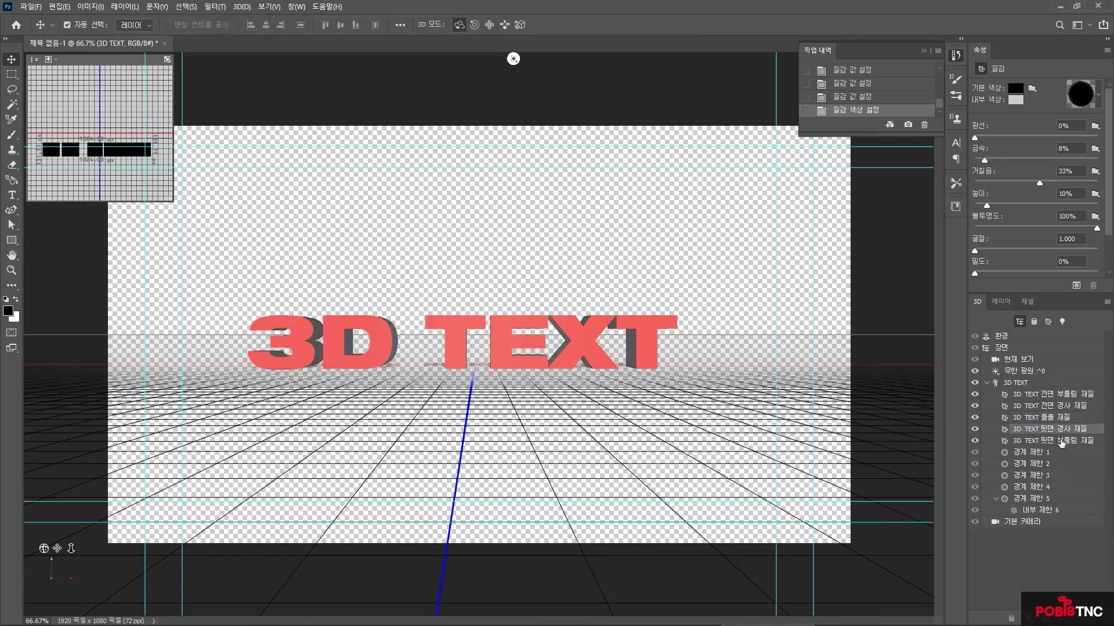
click(1048, 443)
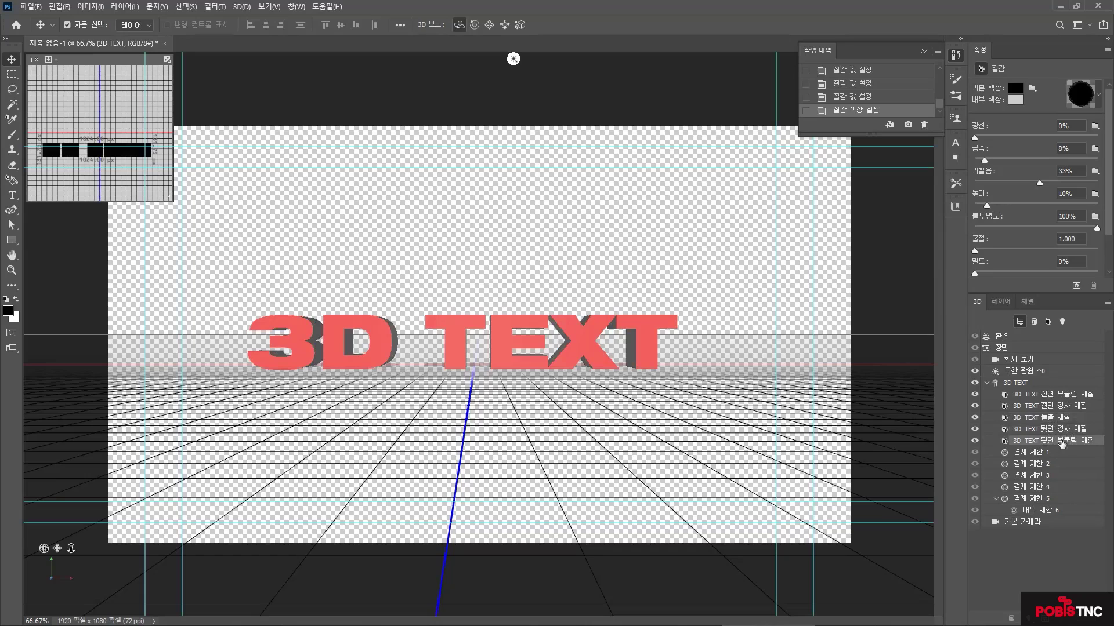
- Try orbiting the camera around the 3D text, and return to the default camera view
click(1025, 523)
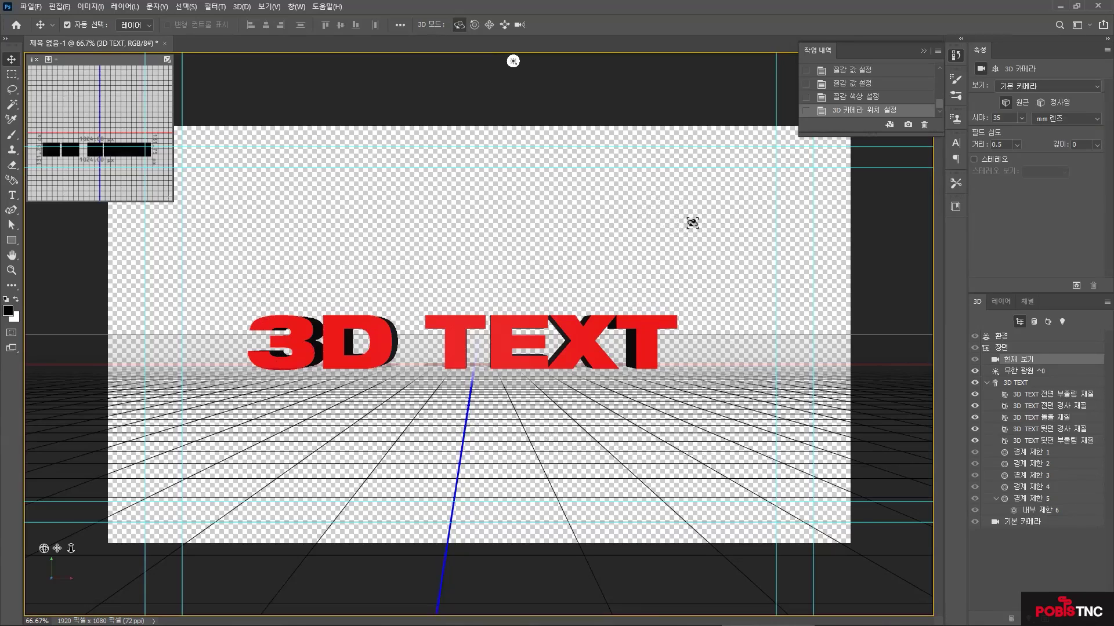
drag(512, 61, 580, 61)
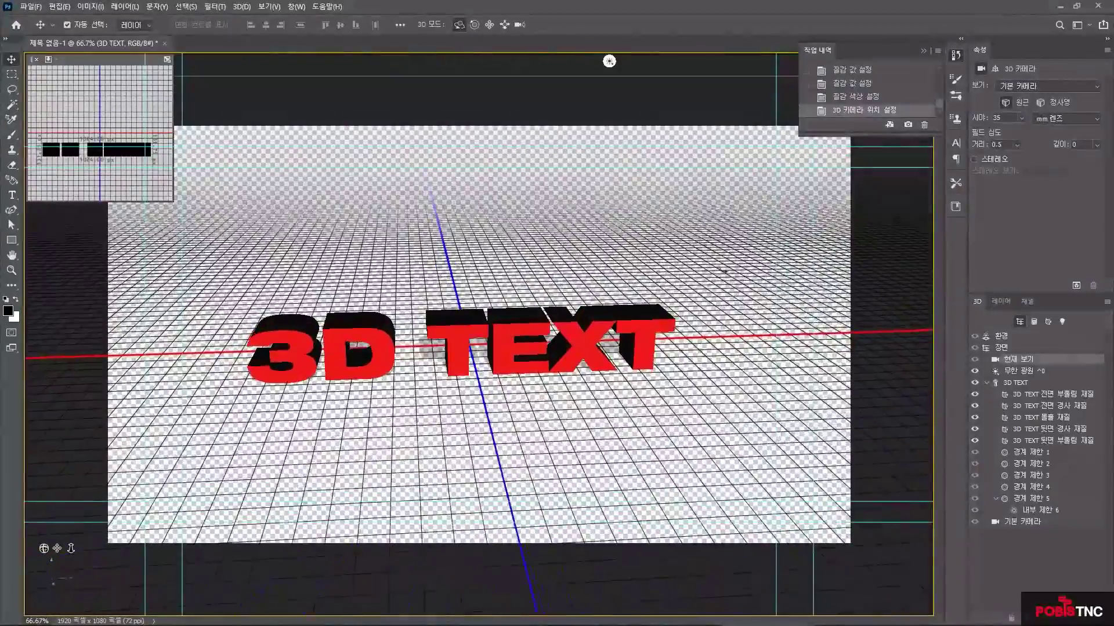
click(1022, 523)
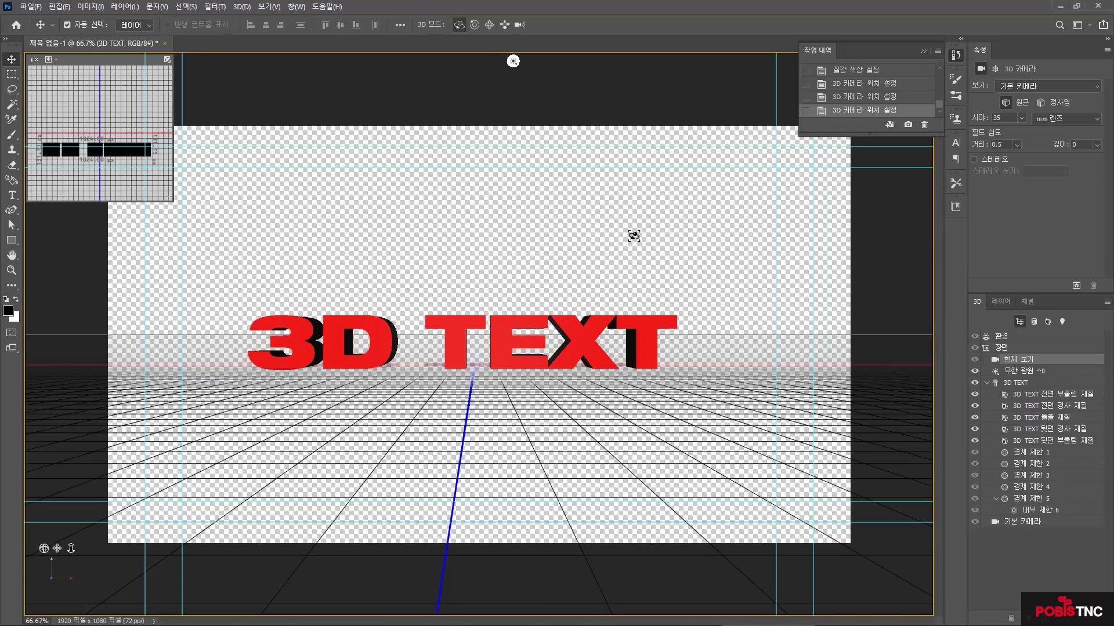
- Open the label image 라벨.tif from the 학습자료 folder
click(32, 7)
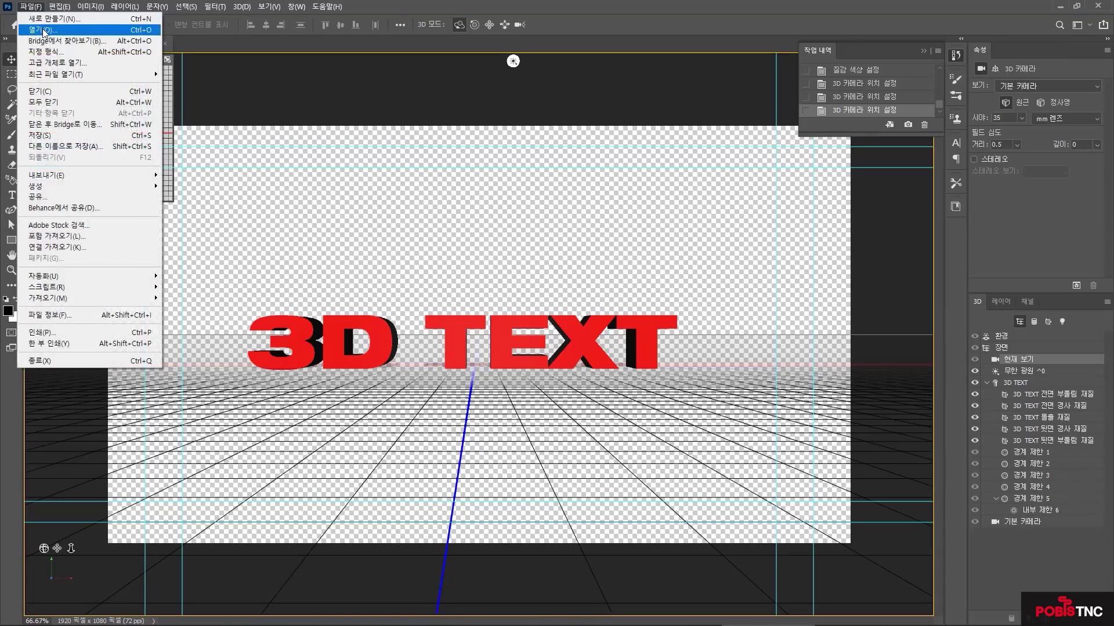
click(44, 30)
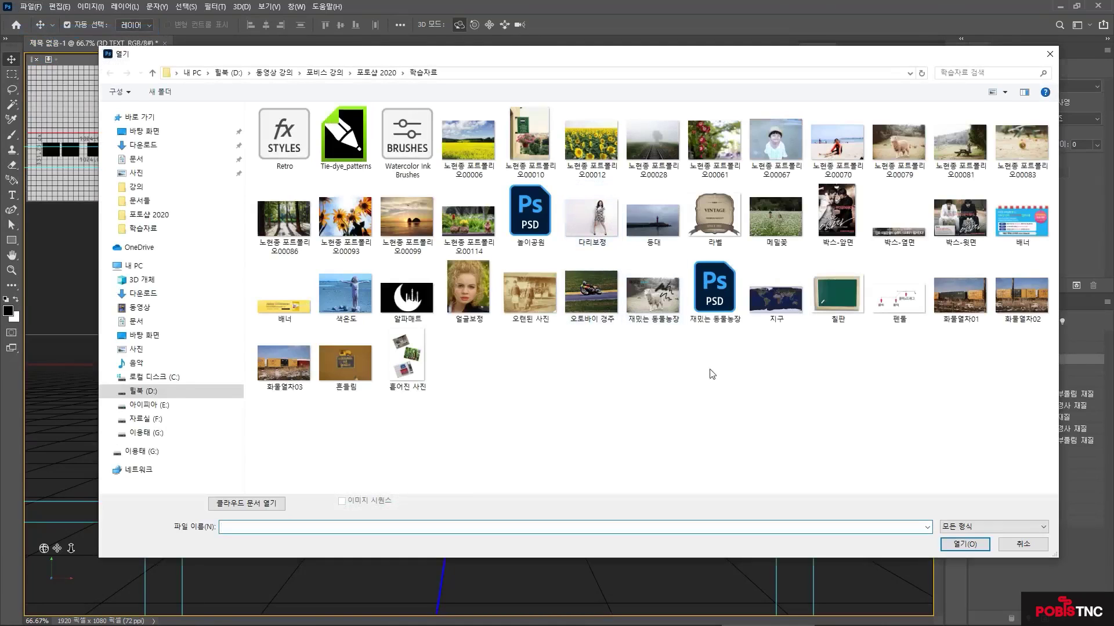
click(719, 217)
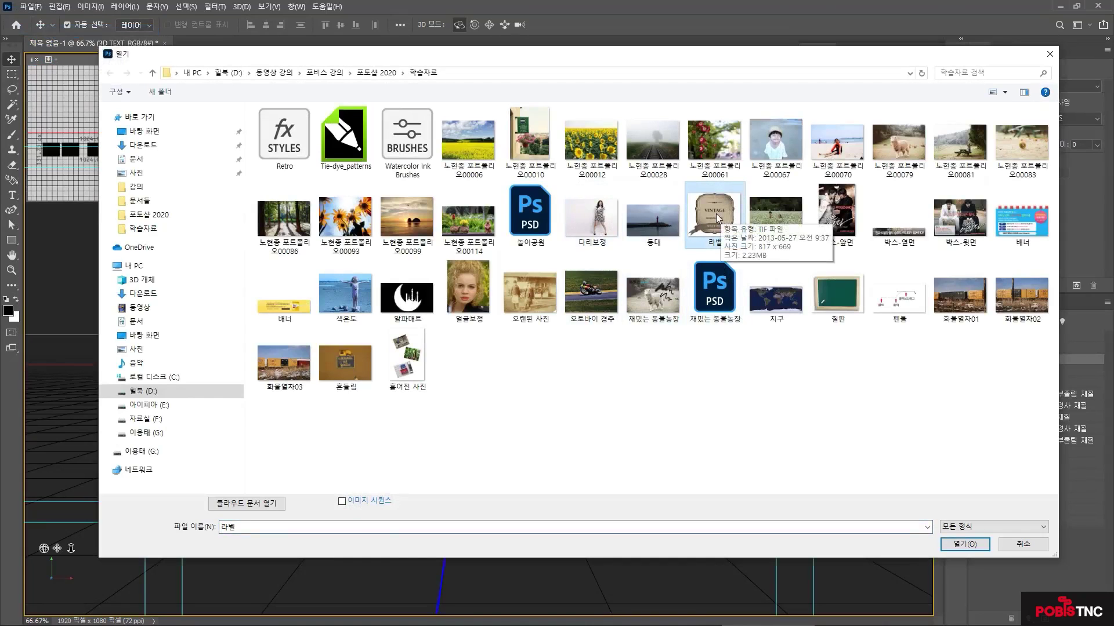
double_click(718, 218)
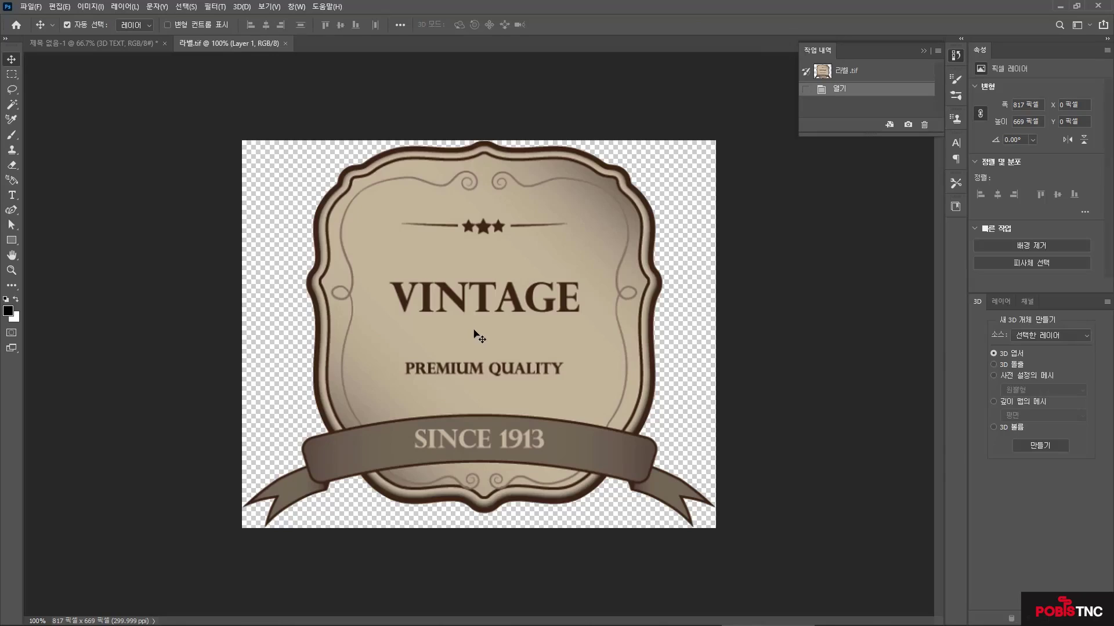
- Extend the canvas on both sides of the label with the Crop tool to about 2413 × 669 px
scroll(473, 336, down, 5)
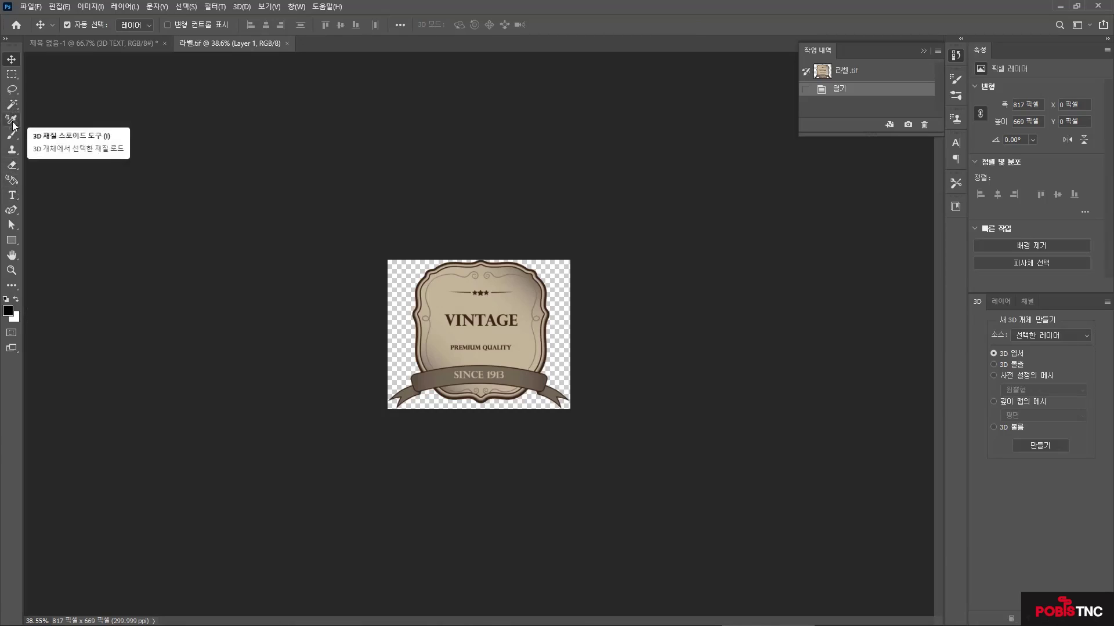
click(18, 290)
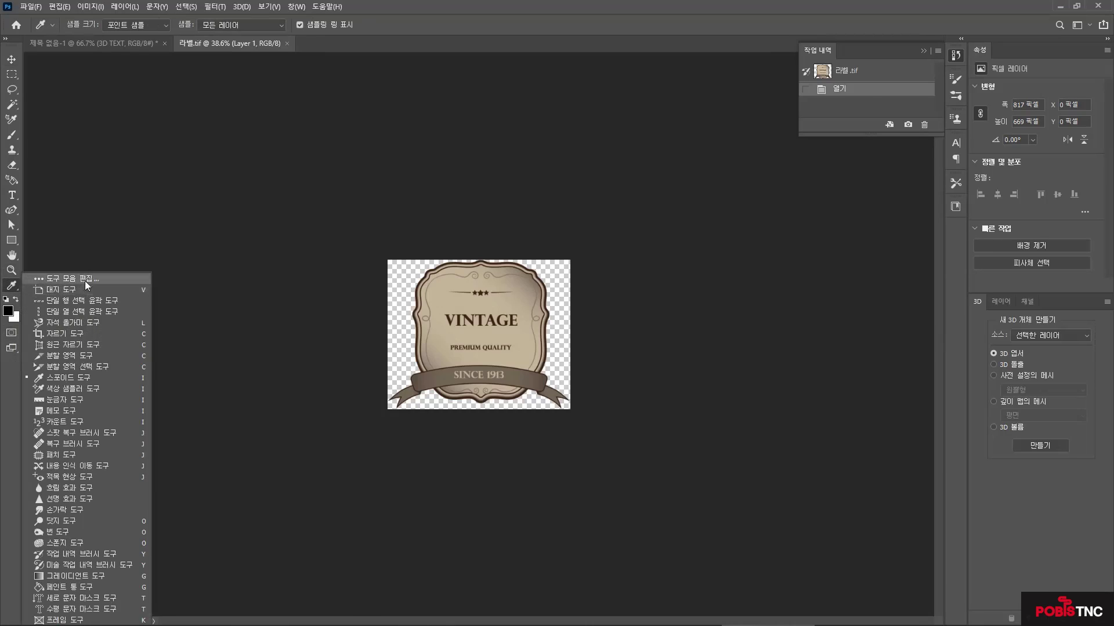
click(80, 339)
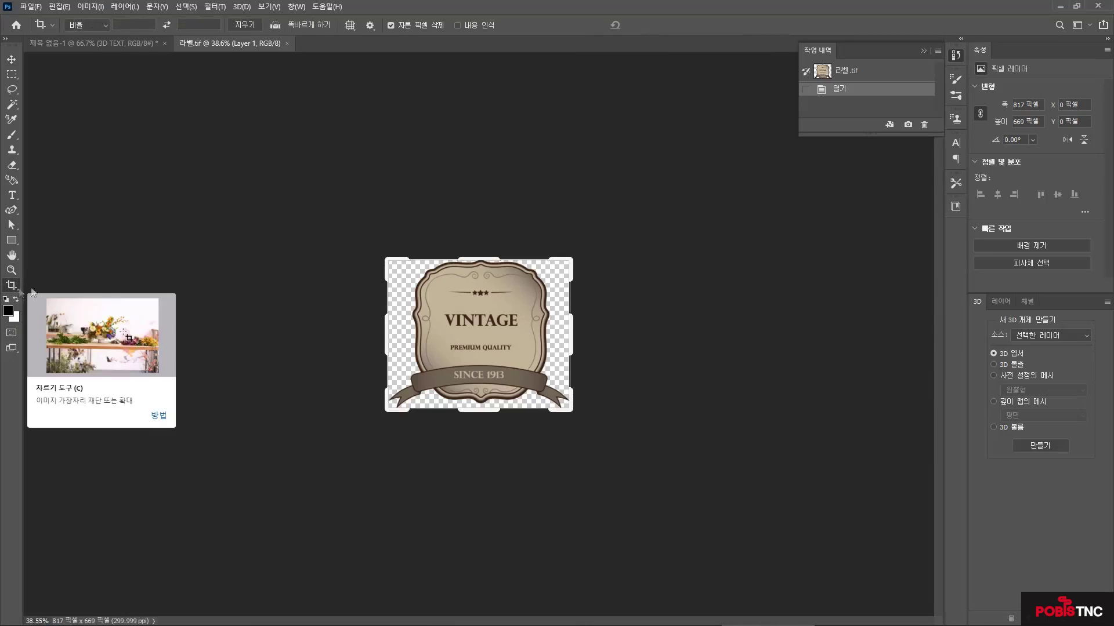
drag(386, 325, 307, 325)
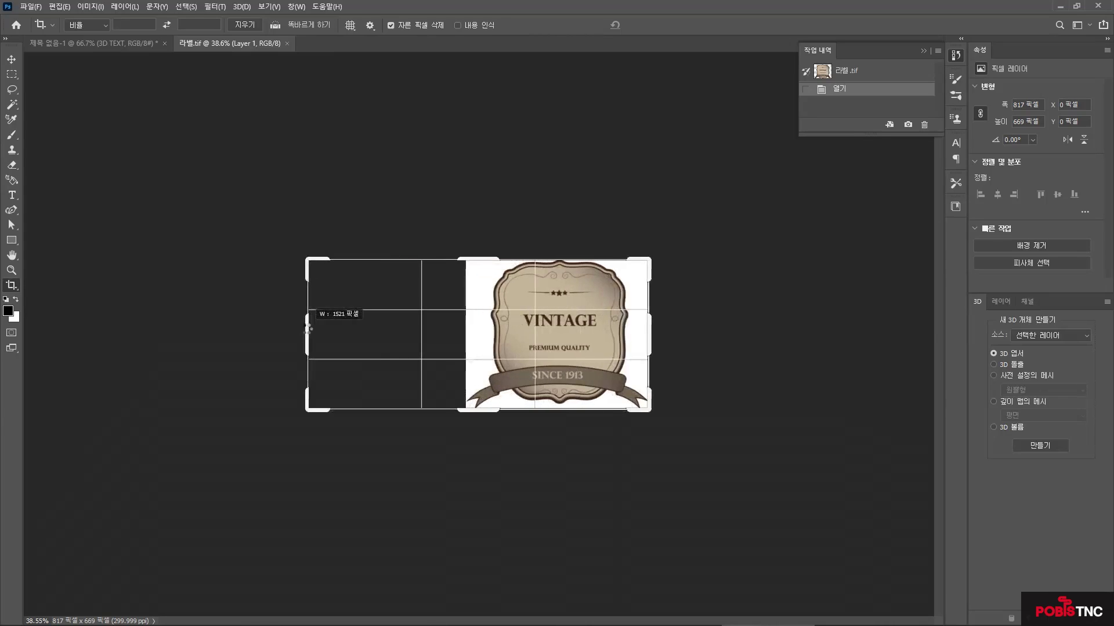
drag(631, 335, 745, 337)
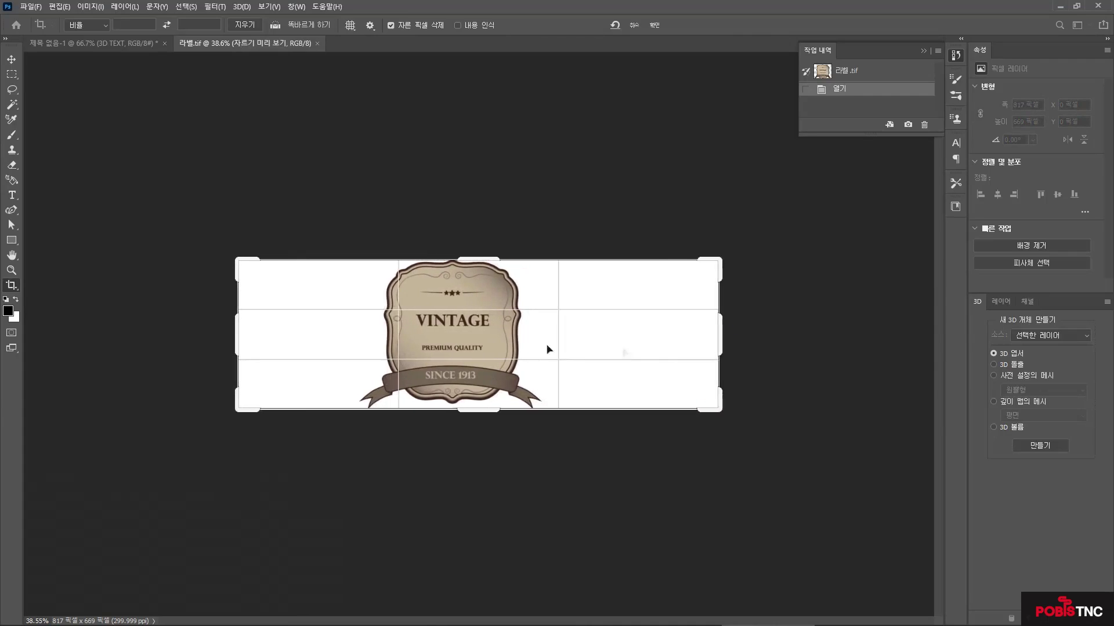
drag(235, 331, 208, 331)
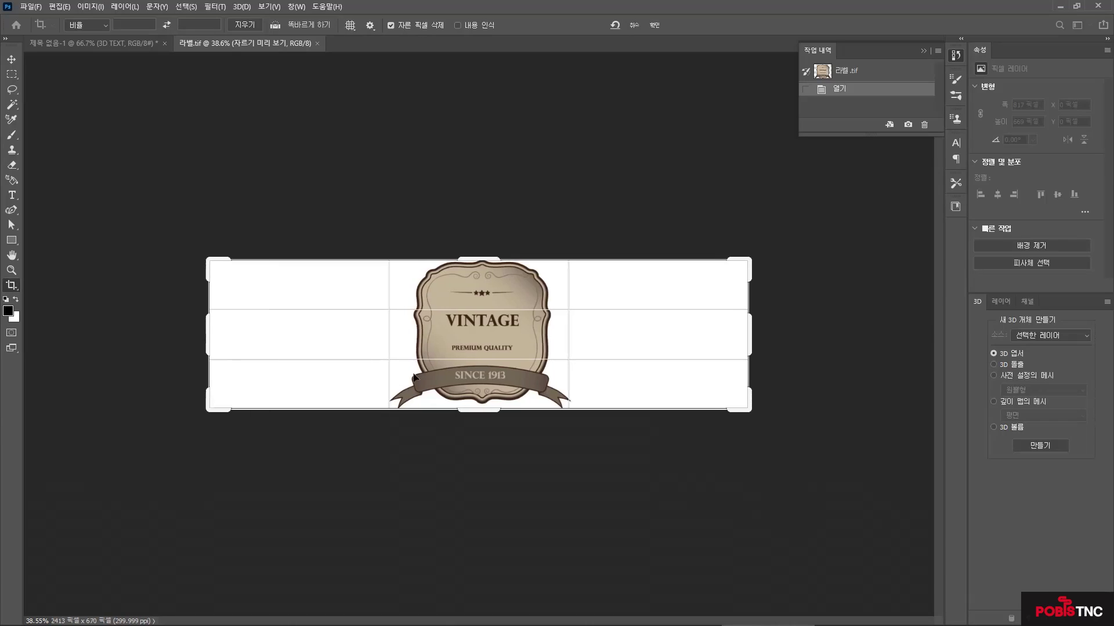
key(Return)
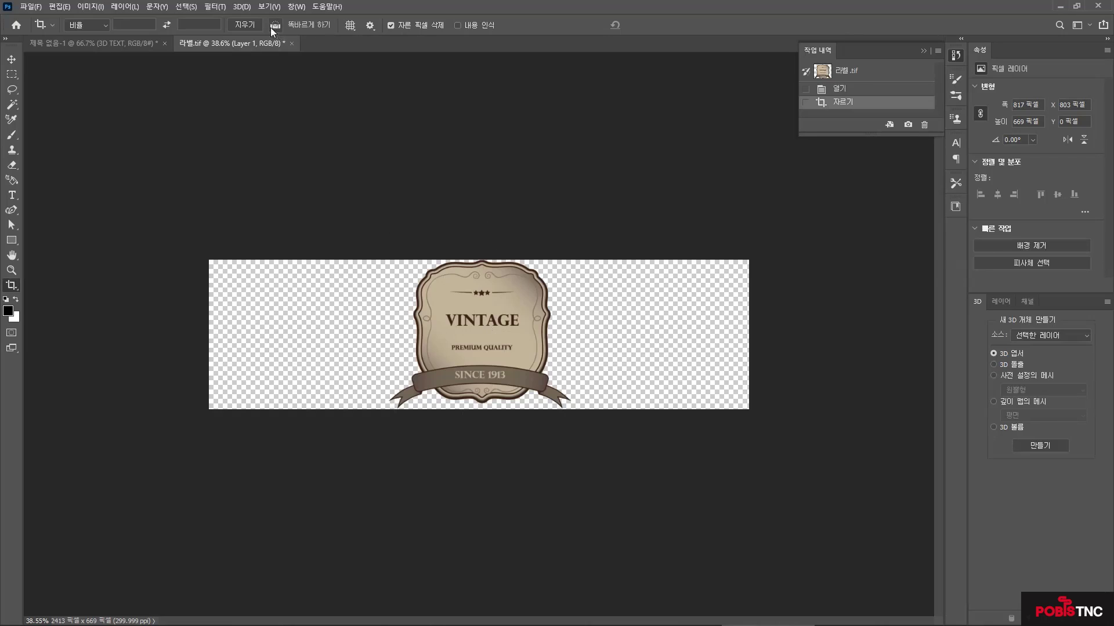
- Create a new 3D mesh from the label layer using the wine bottle (와인 병) mesh preset
click(241, 7)
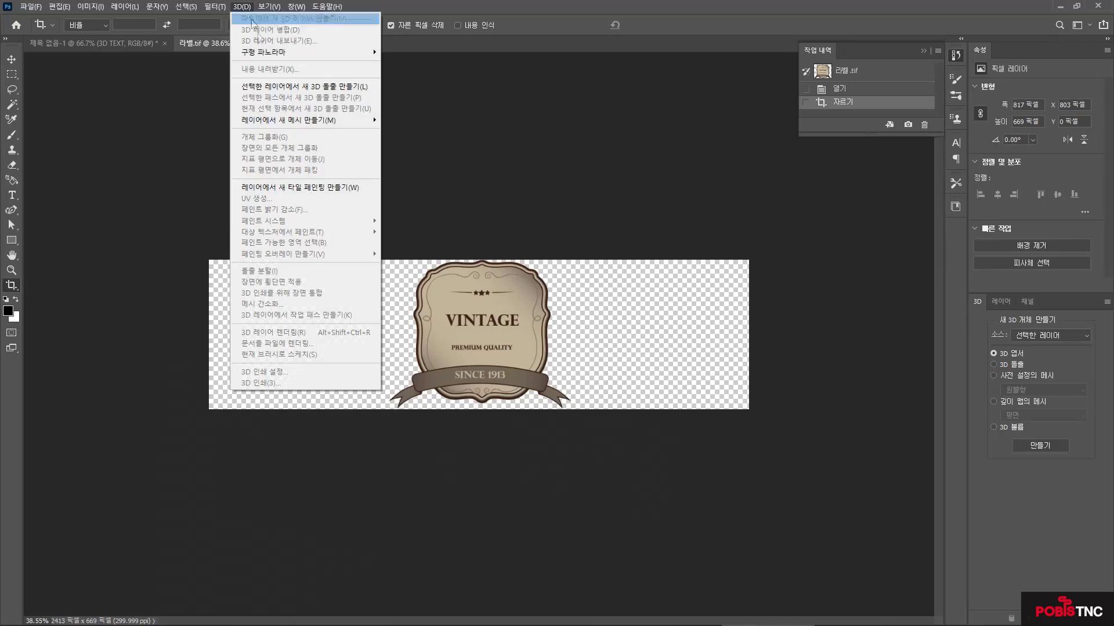
mouse_move(283, 123)
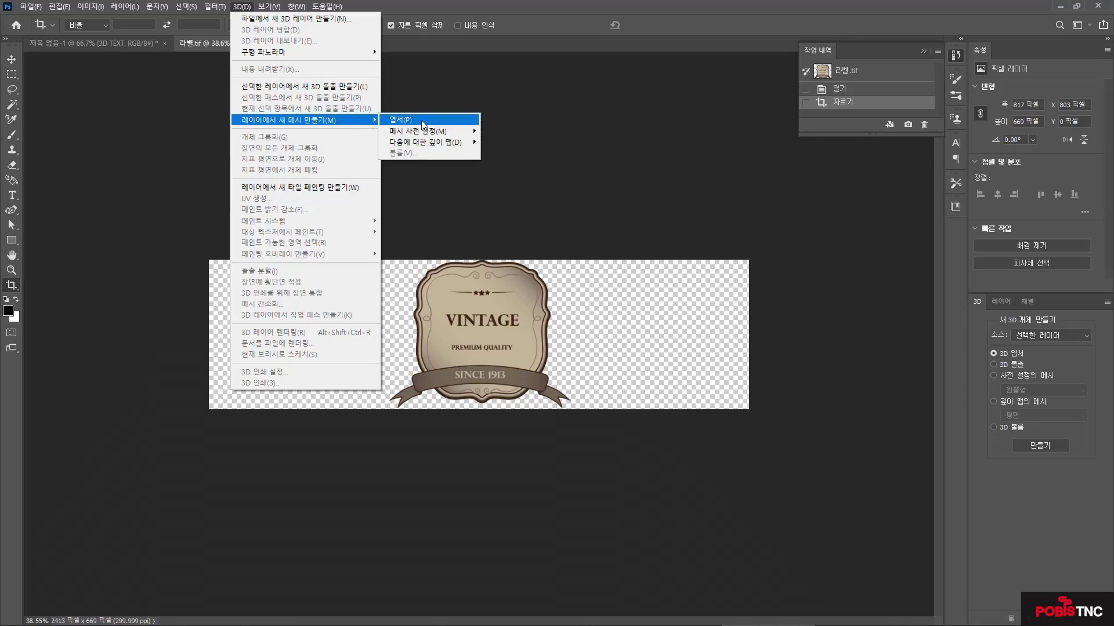
mouse_move(426, 137)
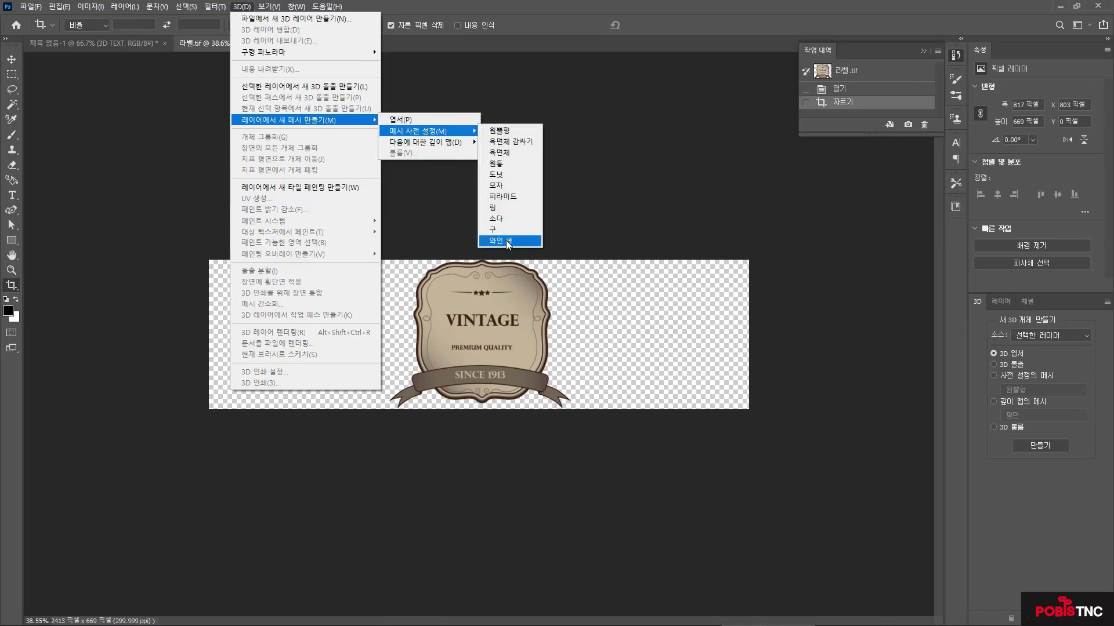
click(506, 240)
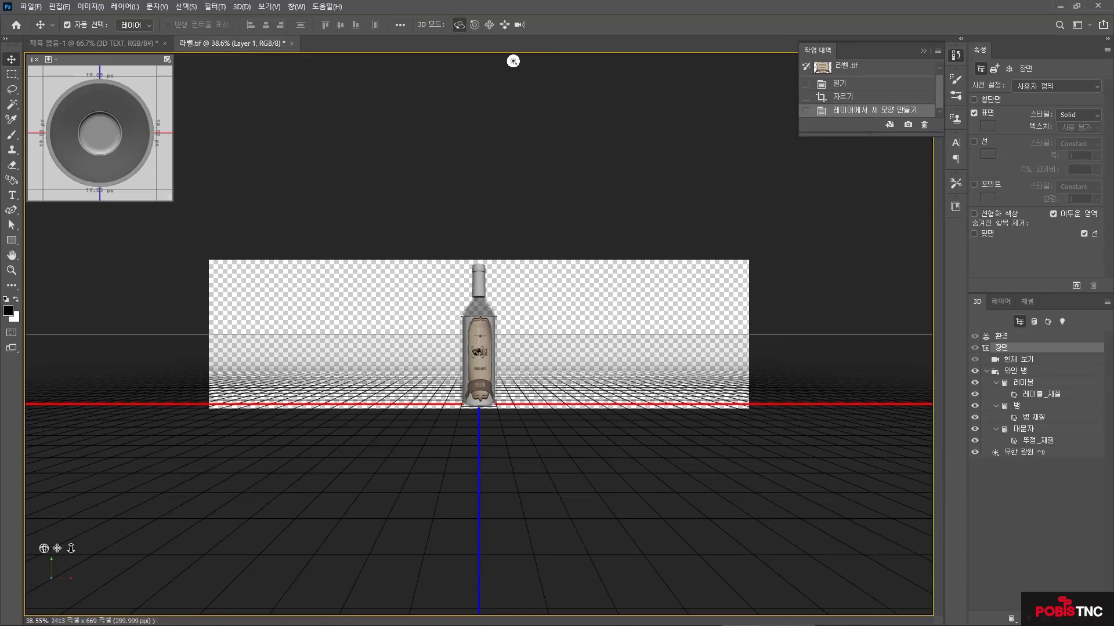
- Examine the wine bottle's parts in the 3D scene: the bottle group, the label mesh and the label material
click(478, 356)
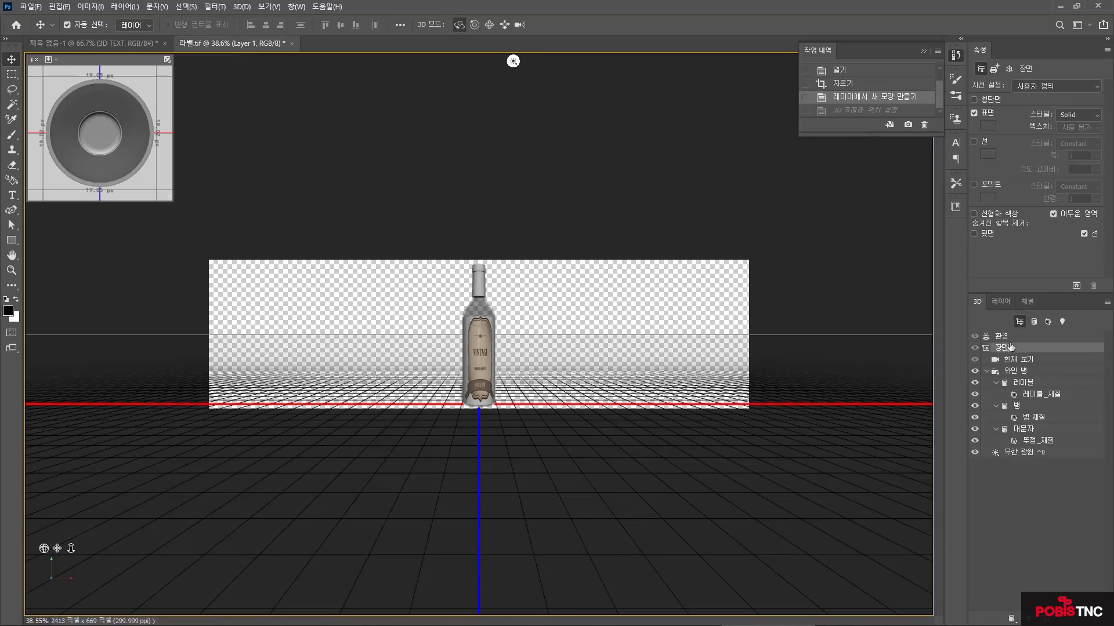
click(1020, 374)
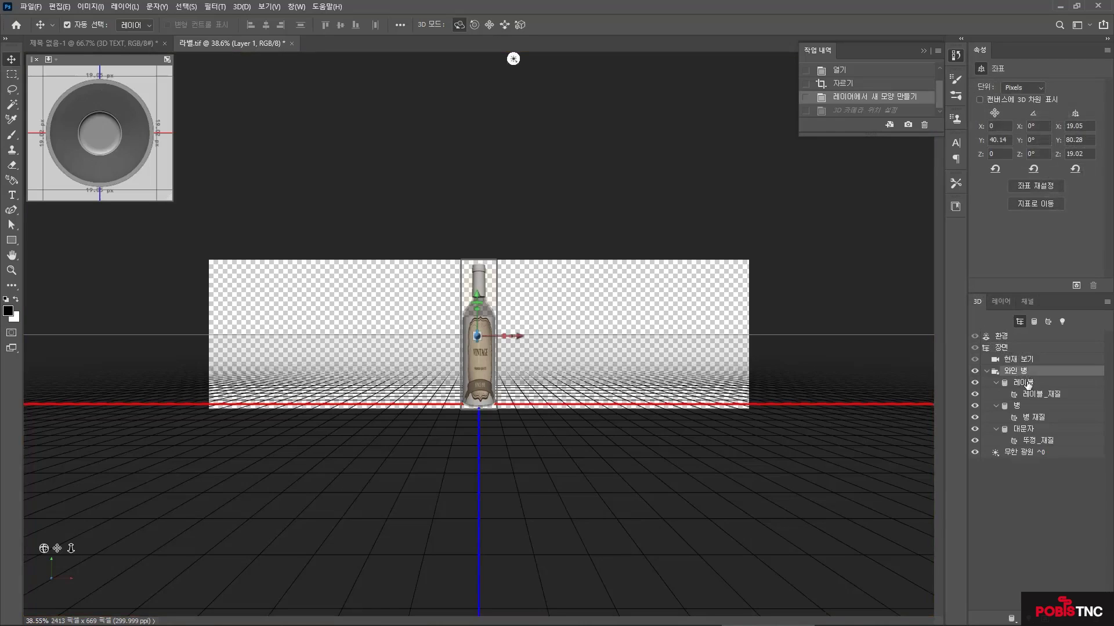
click(1028, 384)
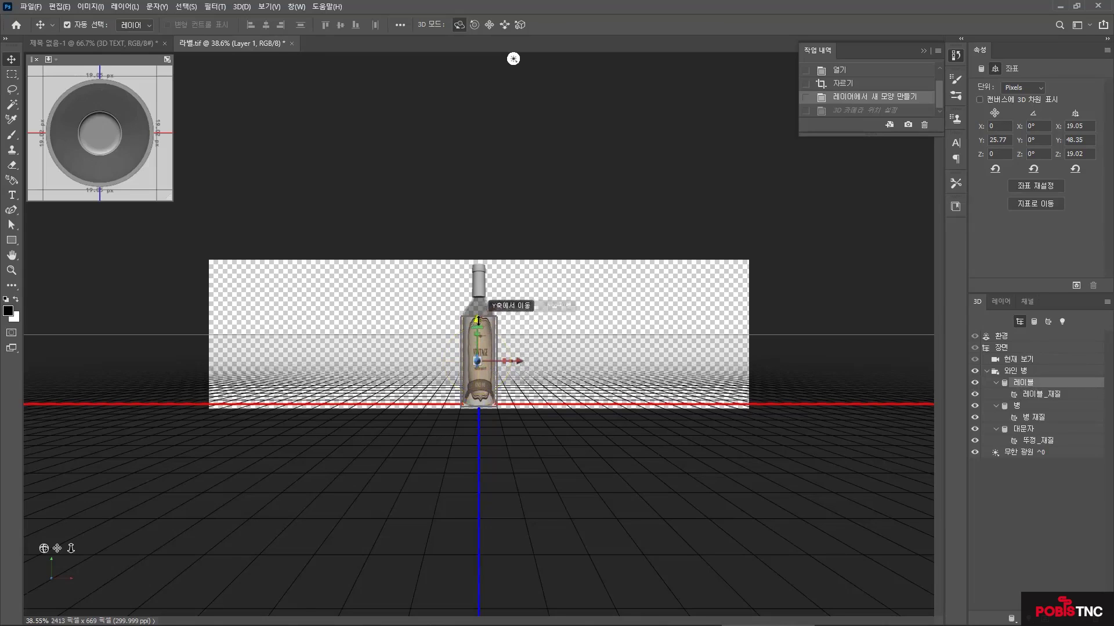
drag(477, 320, 563, 381)
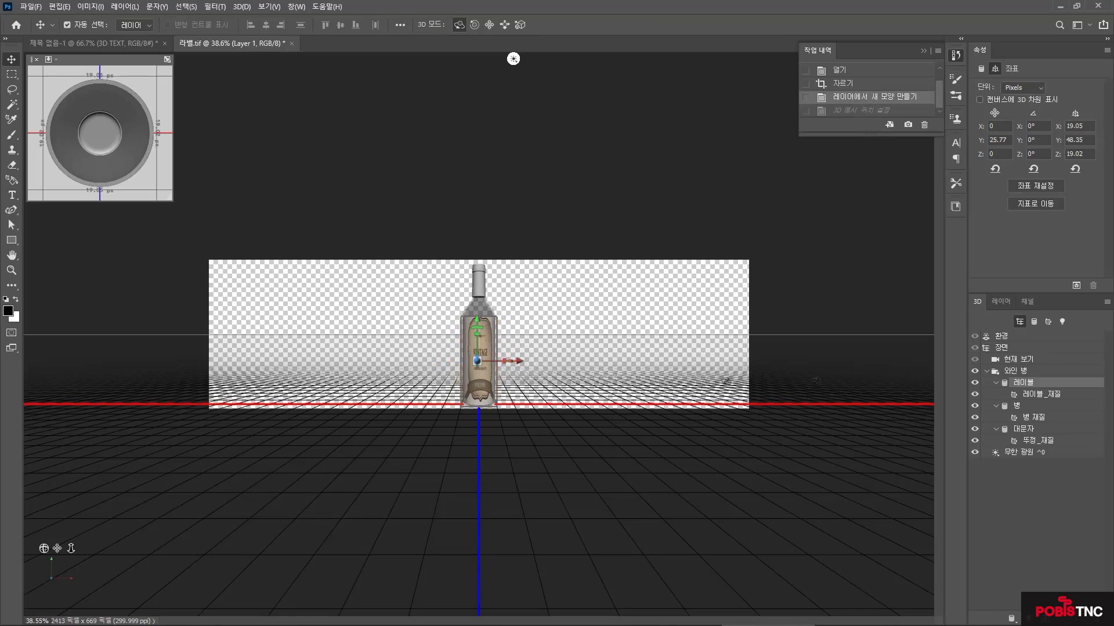
click(1035, 395)
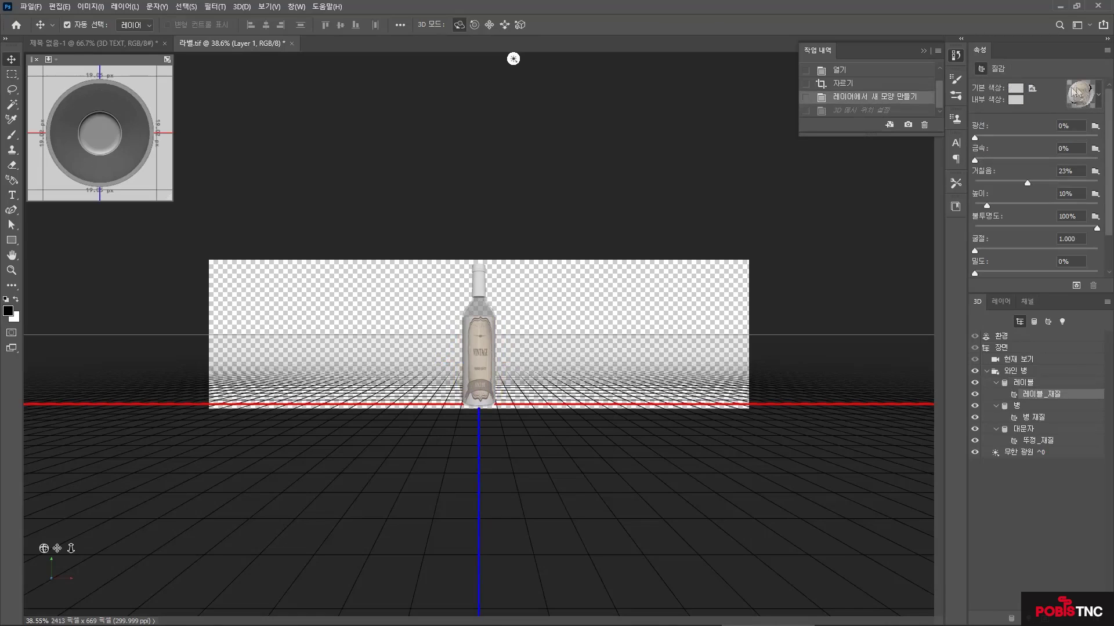
- Set the base color of the bottle material (병 재질) to red, RGB 236, 15, 15
click(1038, 419)
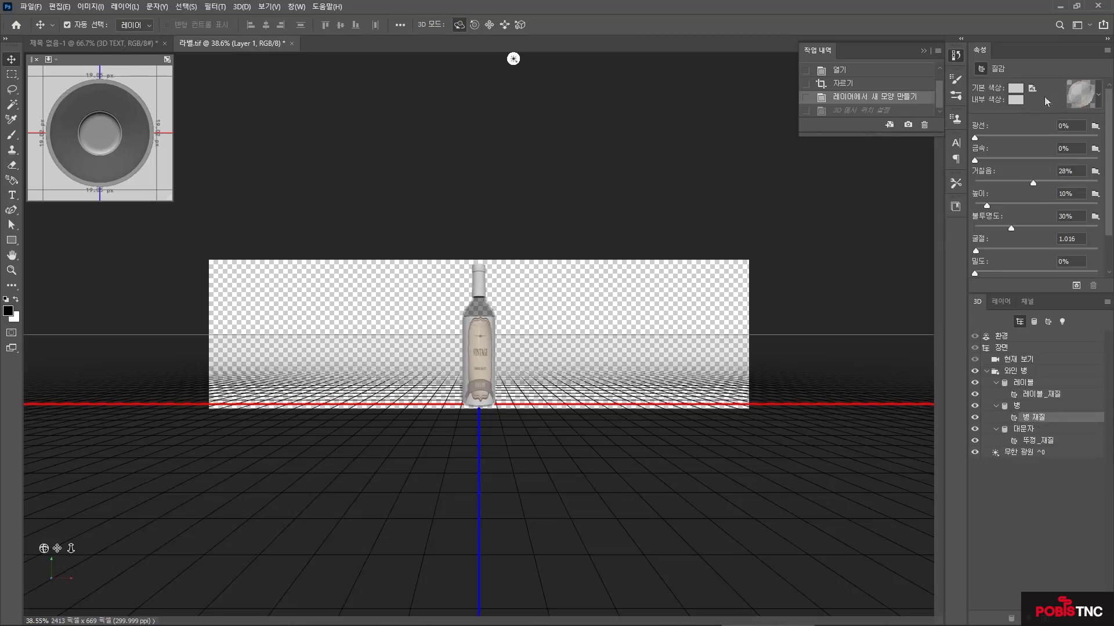
click(1014, 89)
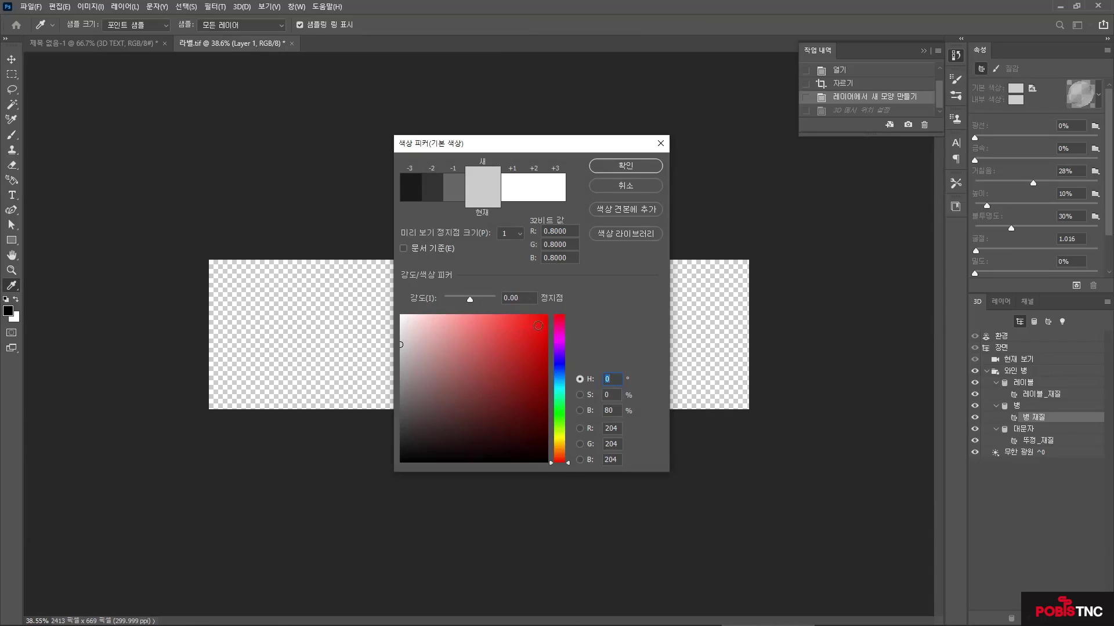
click(538, 325)
drag(572, 142, 839, 220)
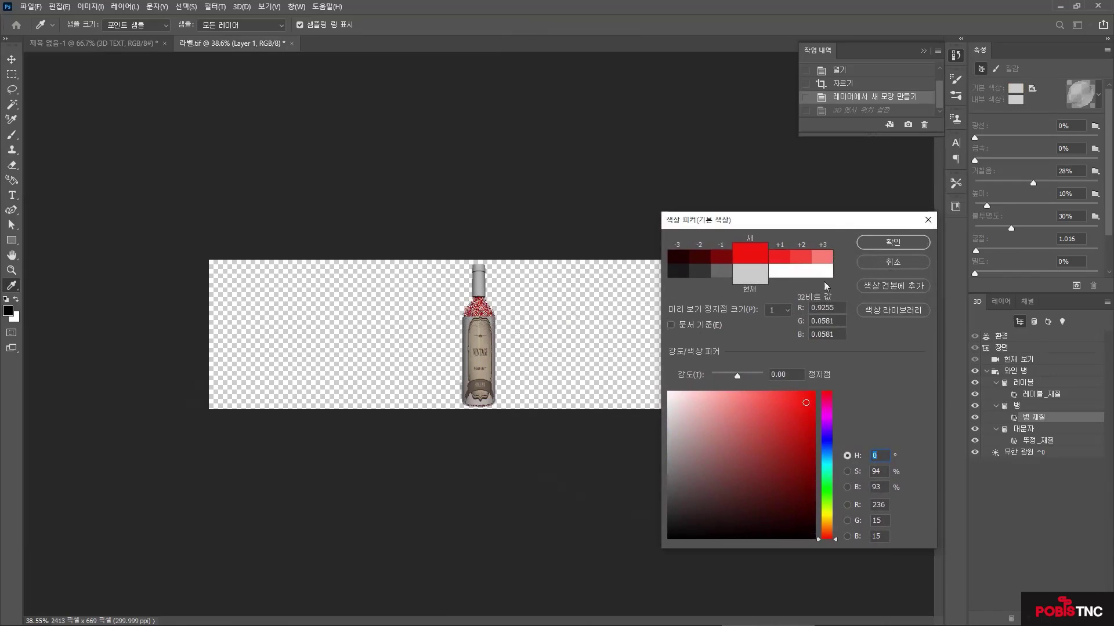
click(893, 242)
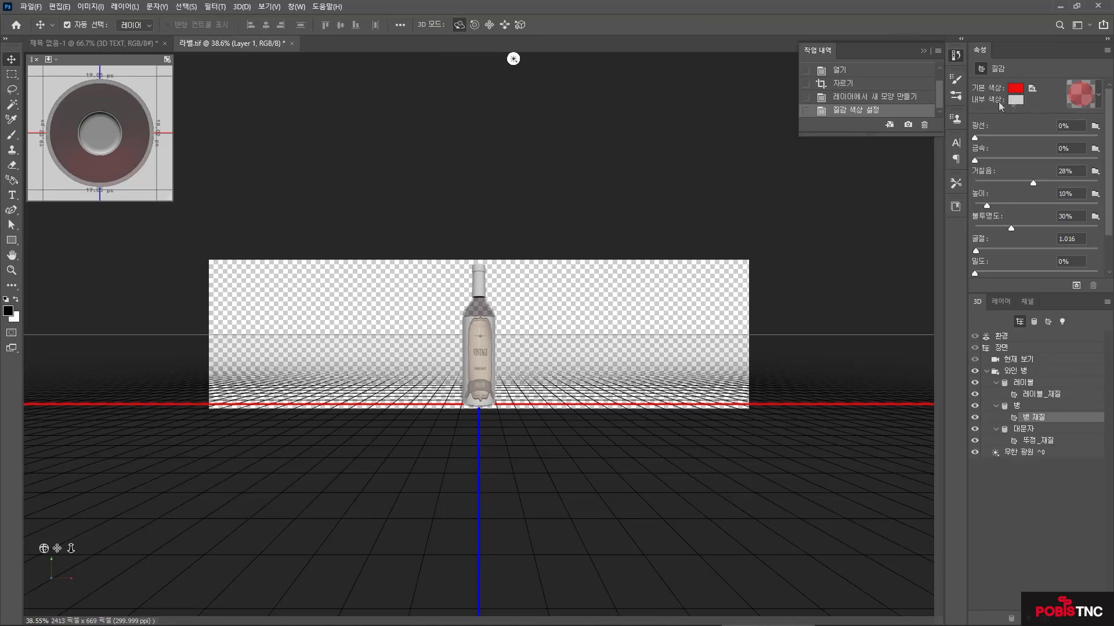
- Set the bottle material's interior color to the same red as its base color
click(1016, 101)
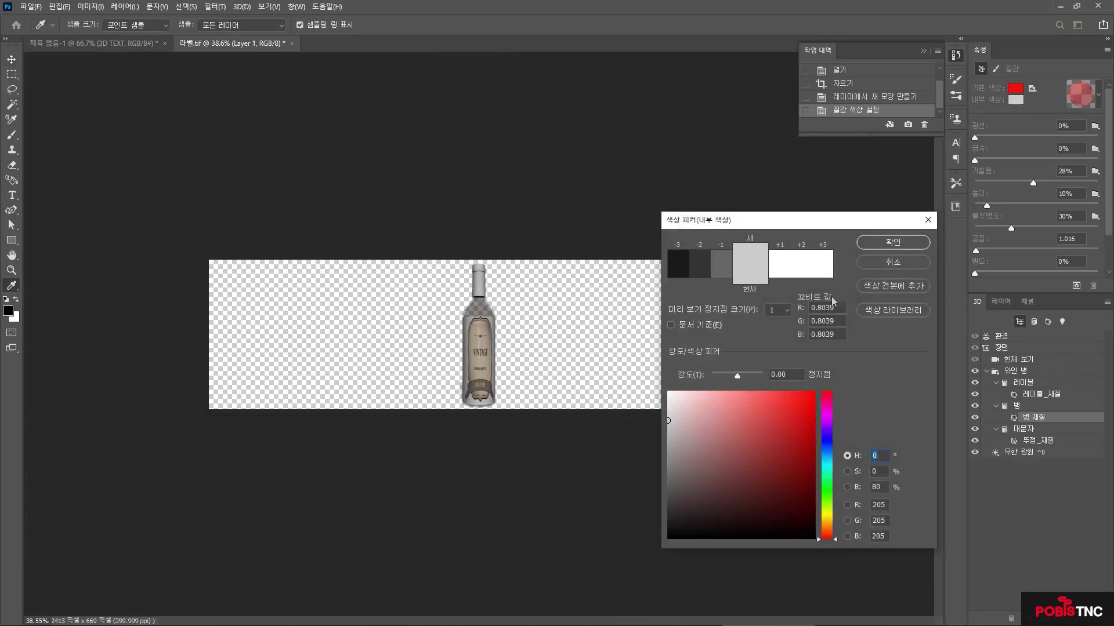
click(1016, 89)
click(898, 246)
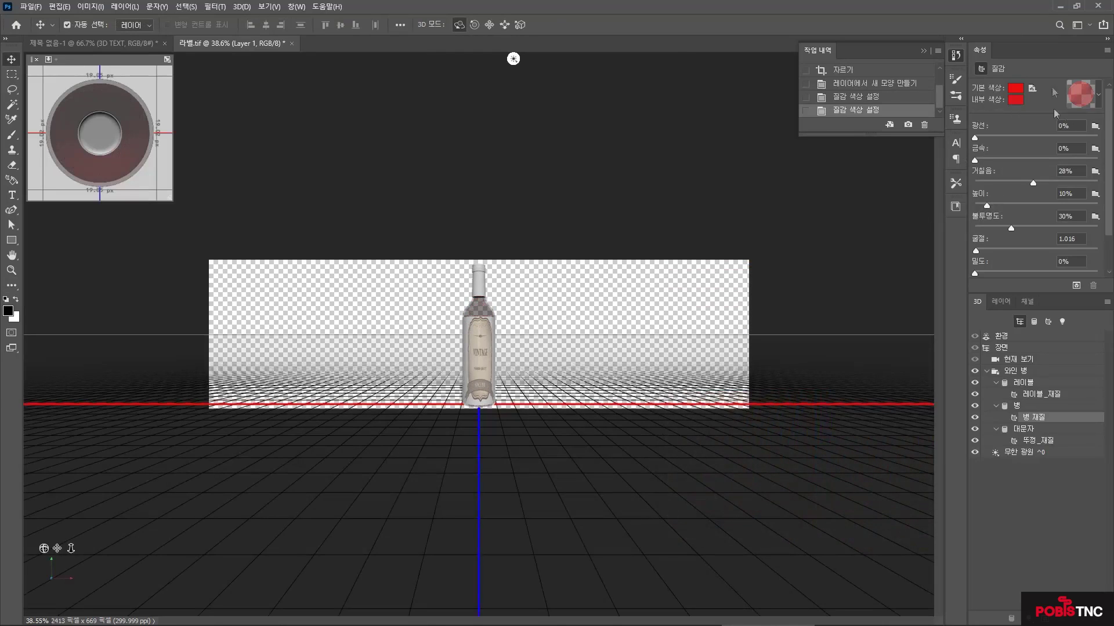
- Set the base color of the cap material (뚜껑_재질) to a bright yellow-green with hue 69°
click(1035, 441)
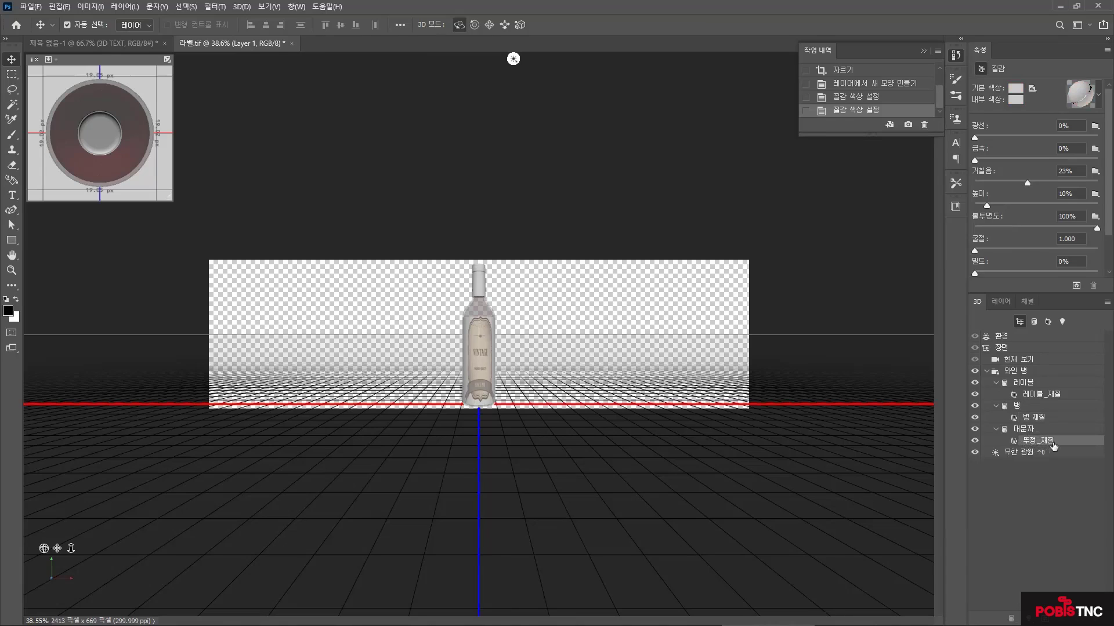
click(1015, 89)
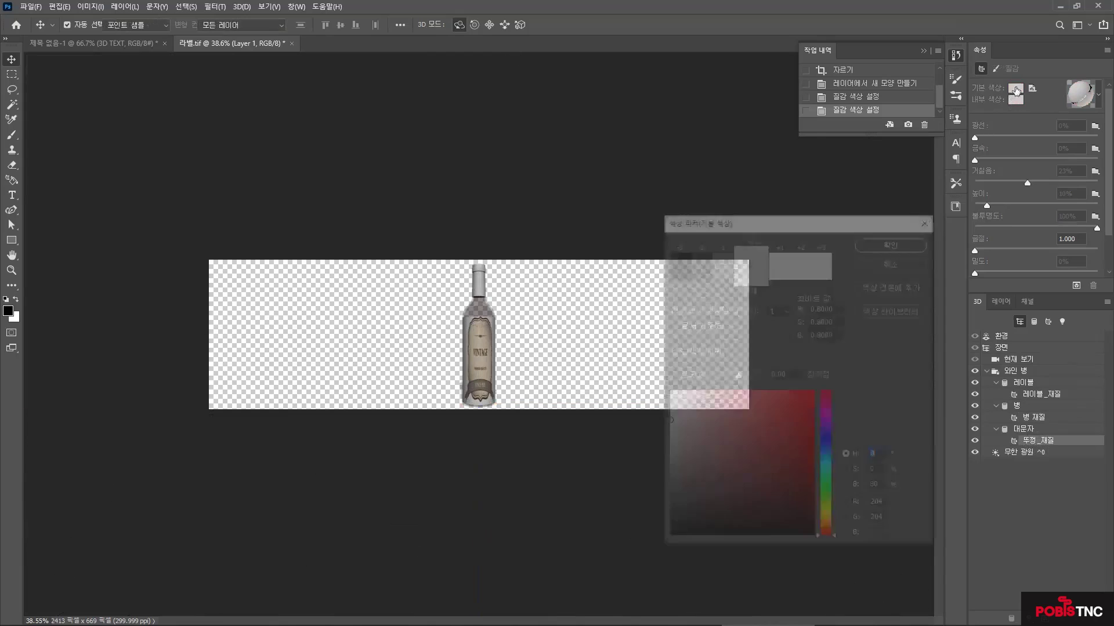
click(827, 511)
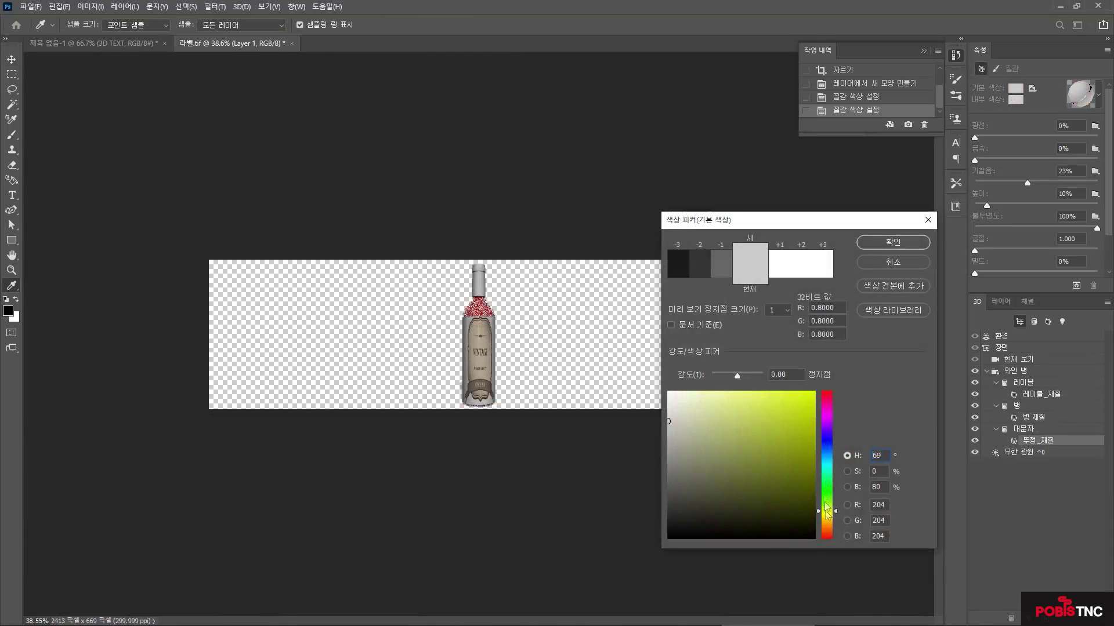
drag(786, 417, 802, 400)
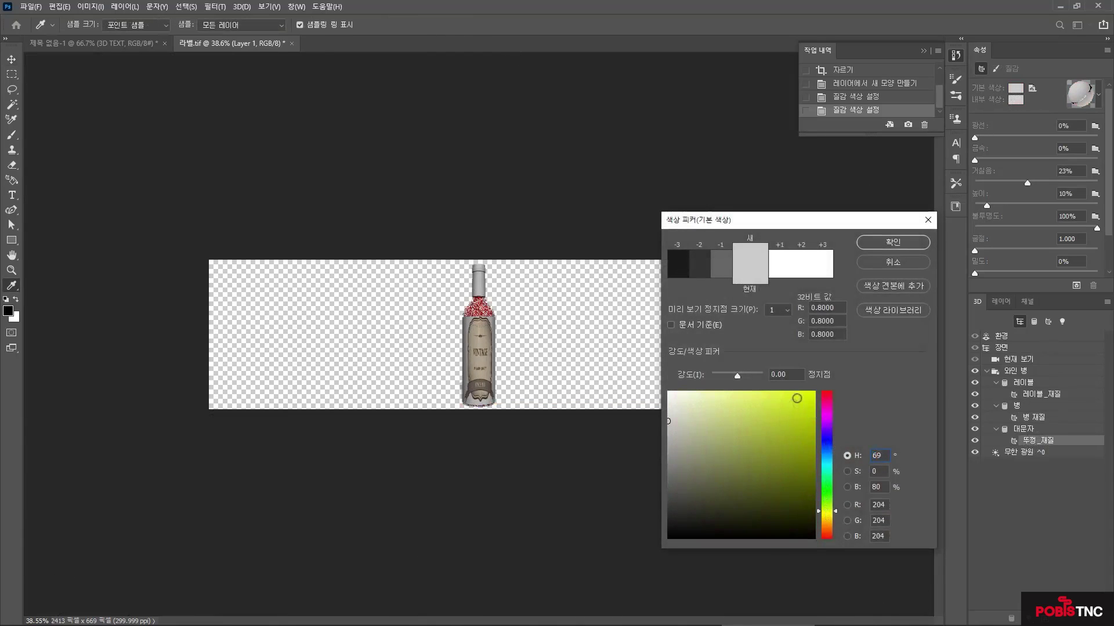
click(898, 242)
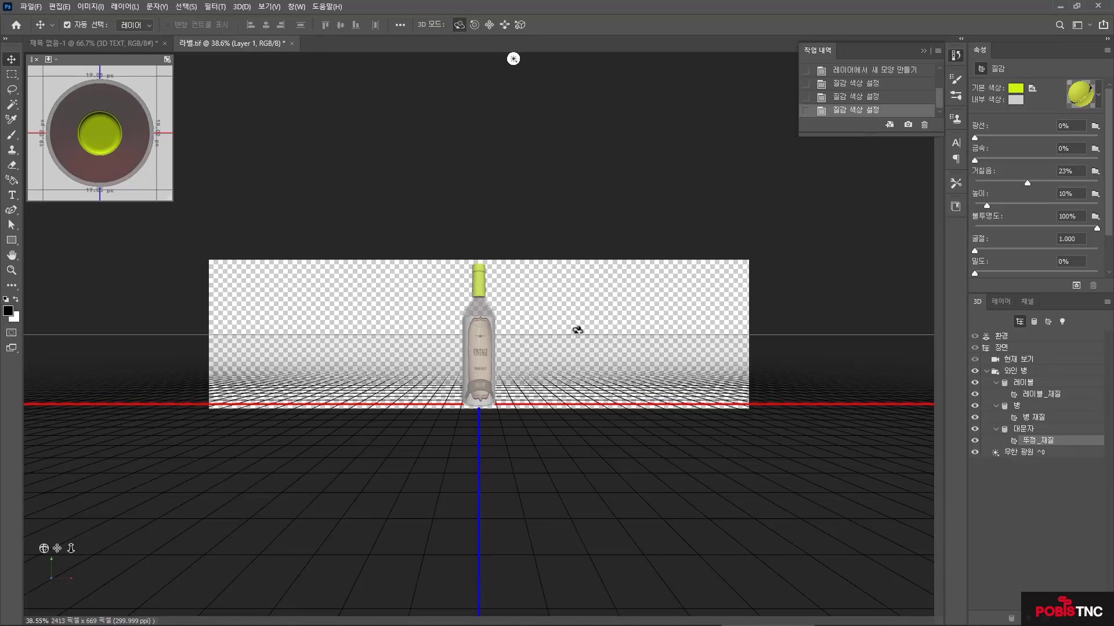
- Open the world map image 지구.jpg from the 학습자료 folder
click(31, 7)
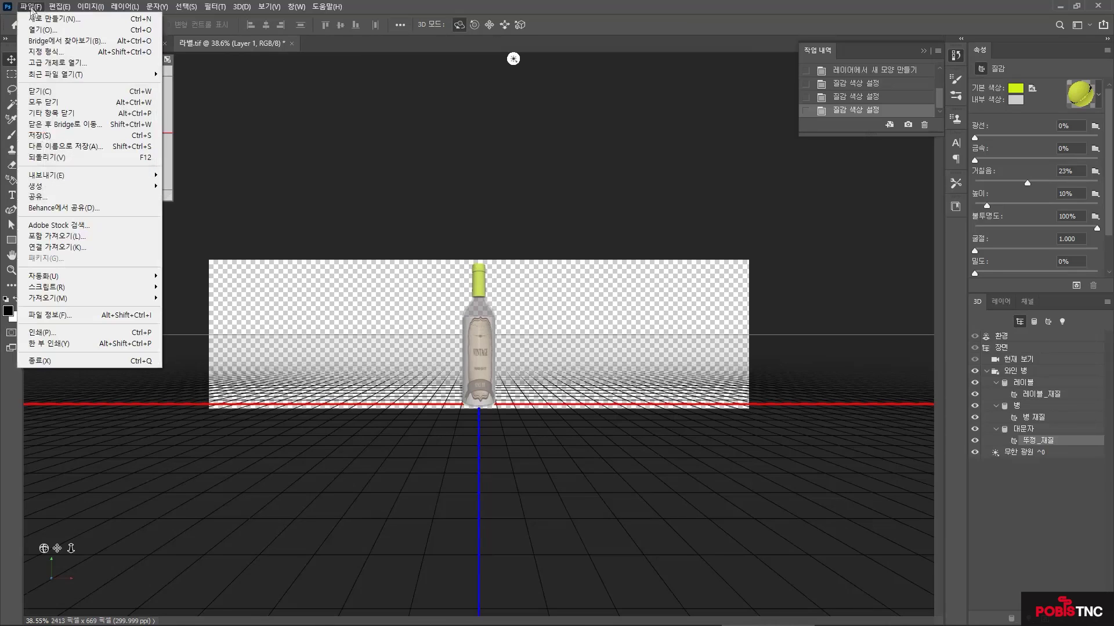
click(43, 30)
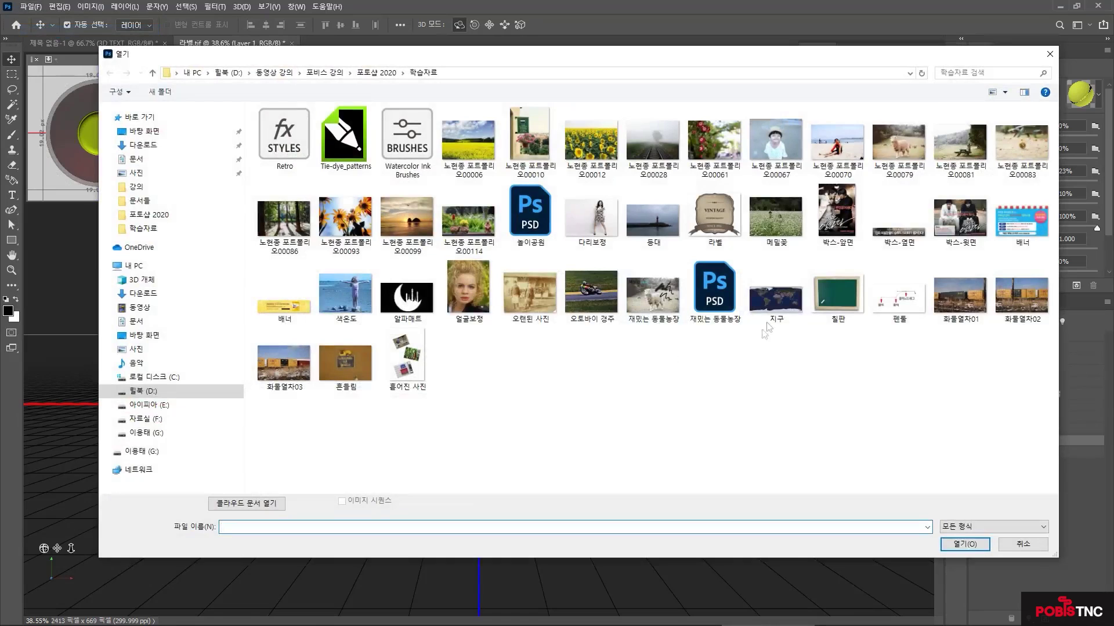
click(776, 305)
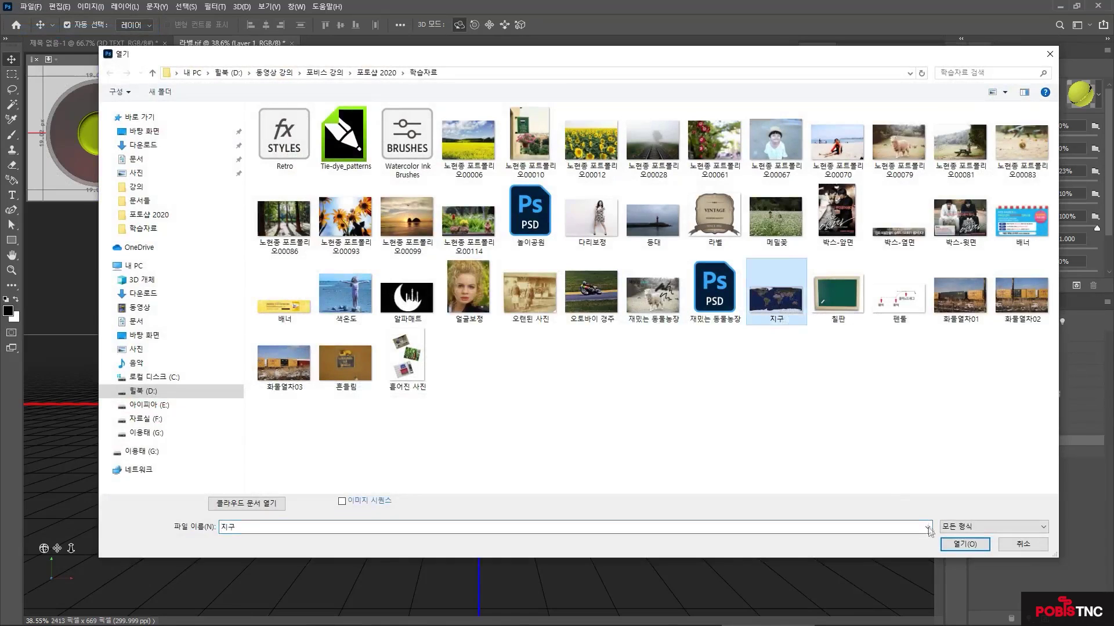
click(959, 538)
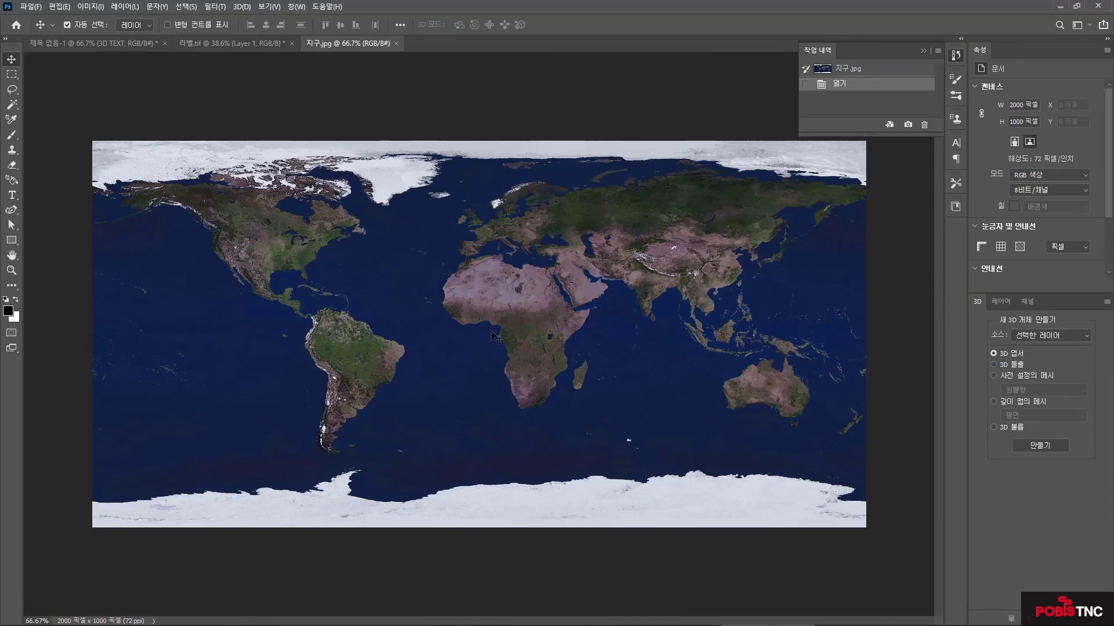
- Create a new 3D mesh from the world map layer using the sphere (구) mesh preset
click(242, 7)
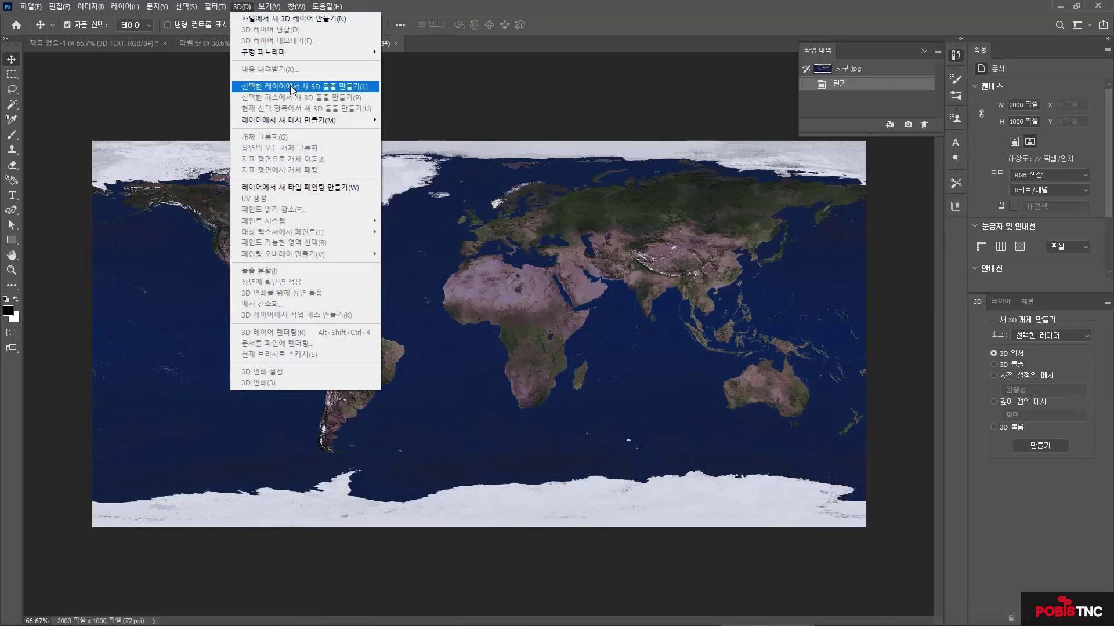
mouse_move(279, 126)
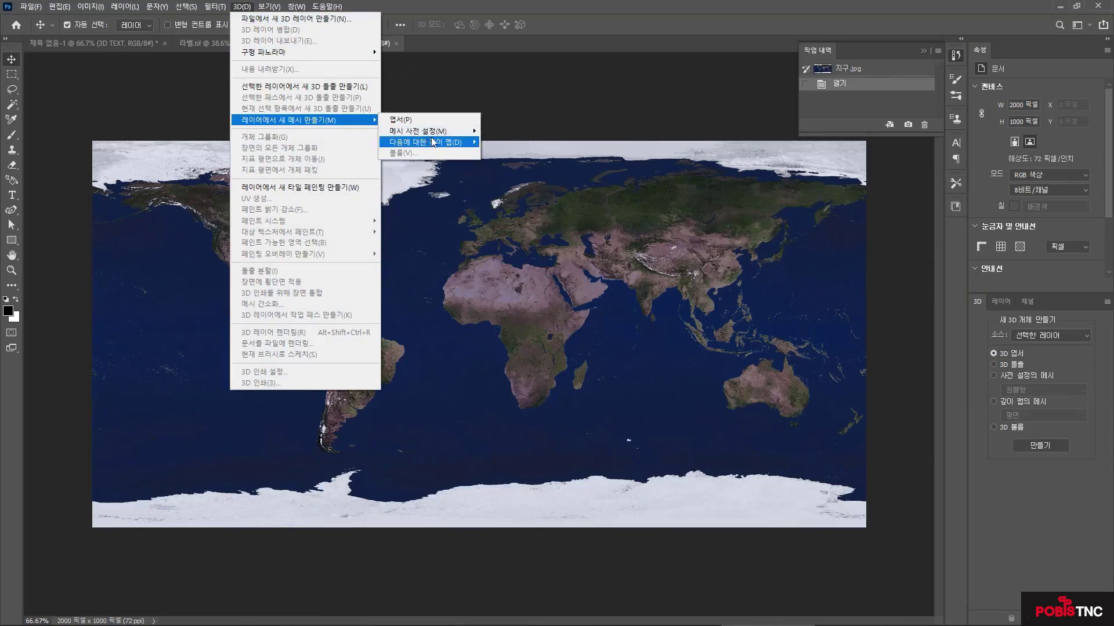
mouse_move(435, 132)
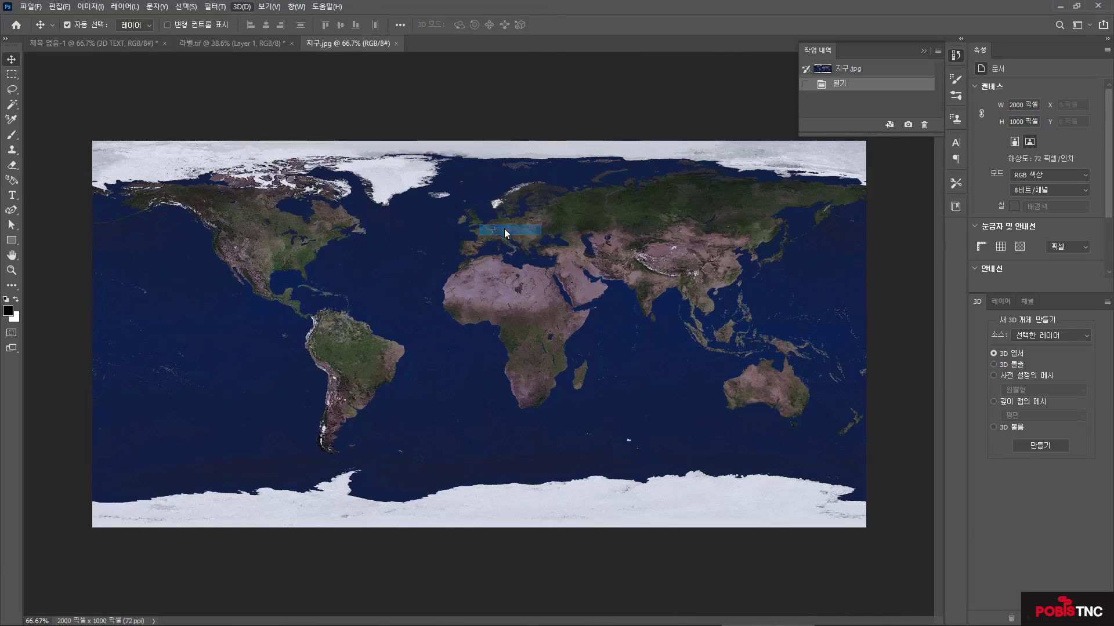
click(506, 232)
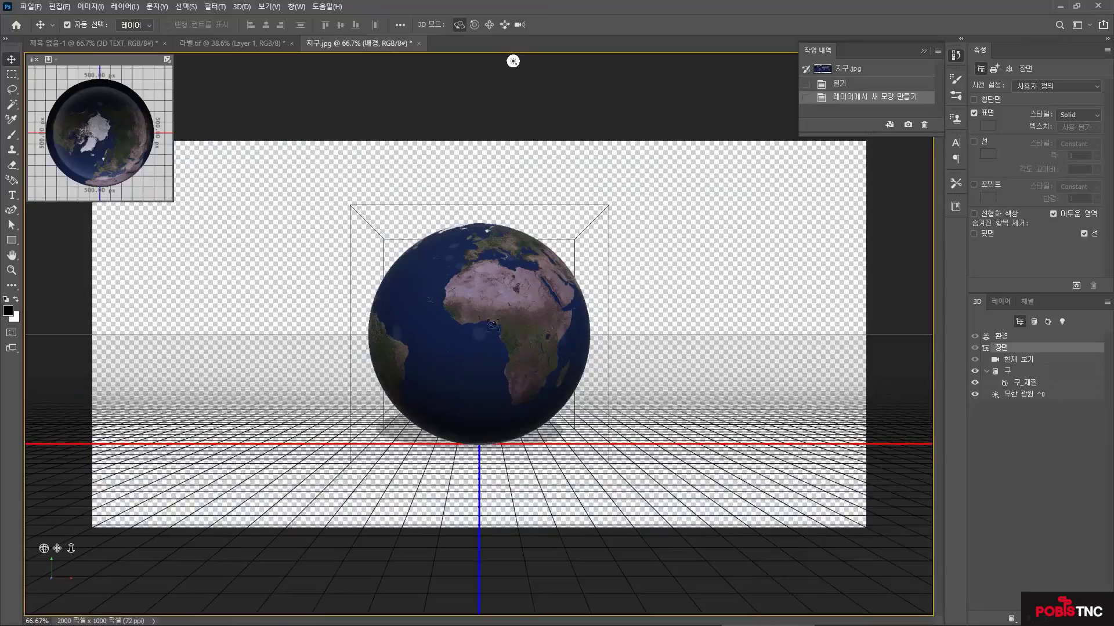
- Orbit the camera around the globe to view it from several angles
drag(724, 263, 33, 237)
drag(746, 288, 629, 61)
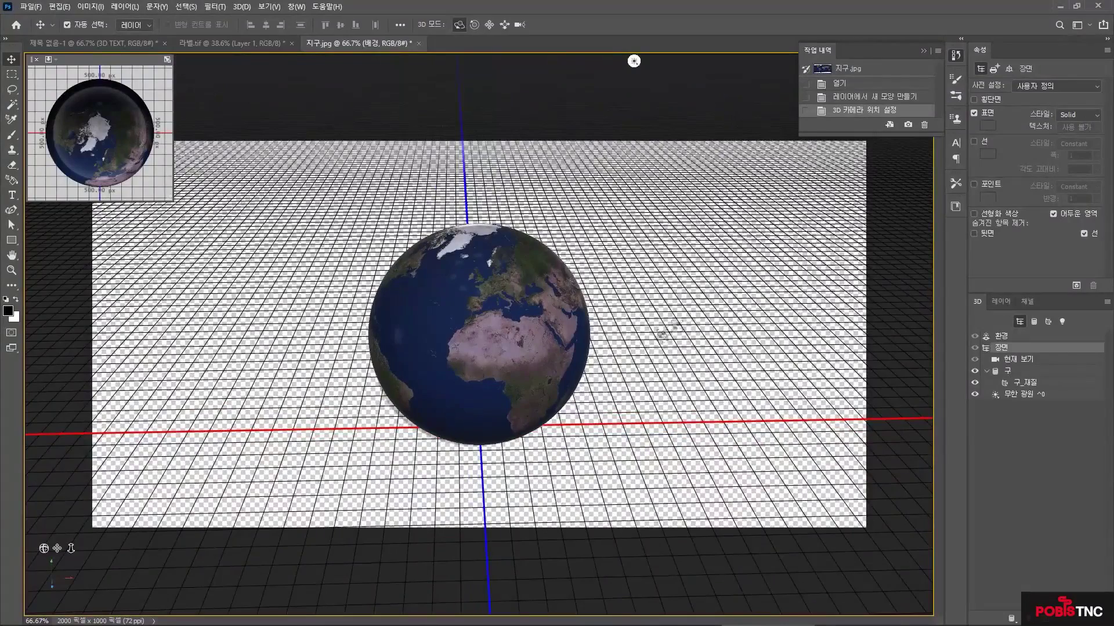
drag(685, 318, 611, 310)
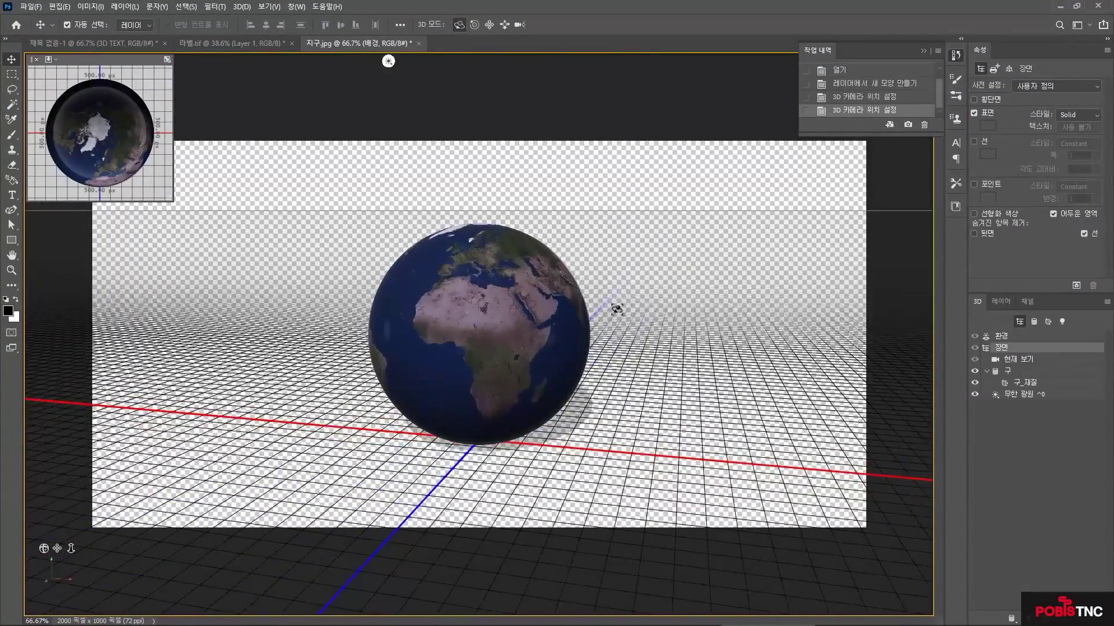